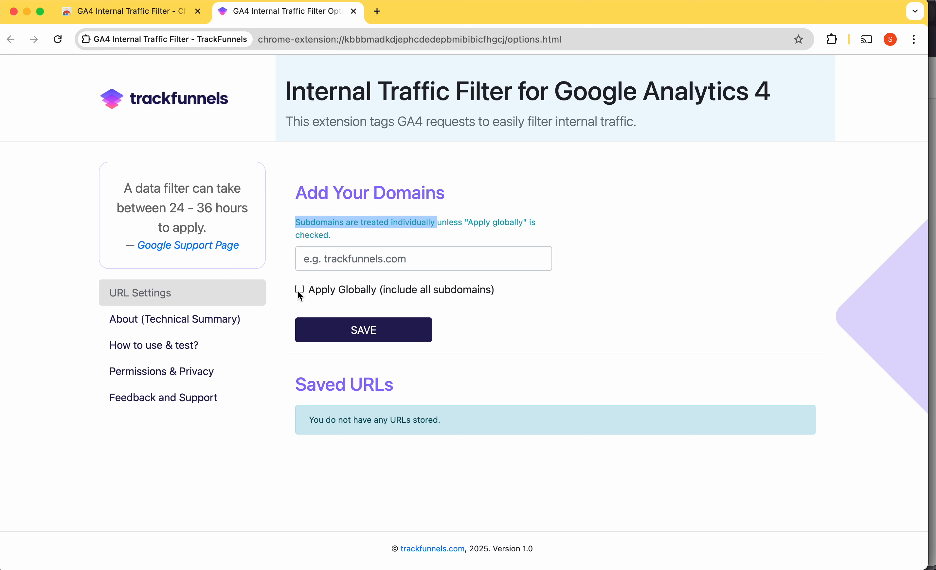
Step: Save trackfunnels.com as a domain, applied globally to include all subdomains
left_click(365, 261)
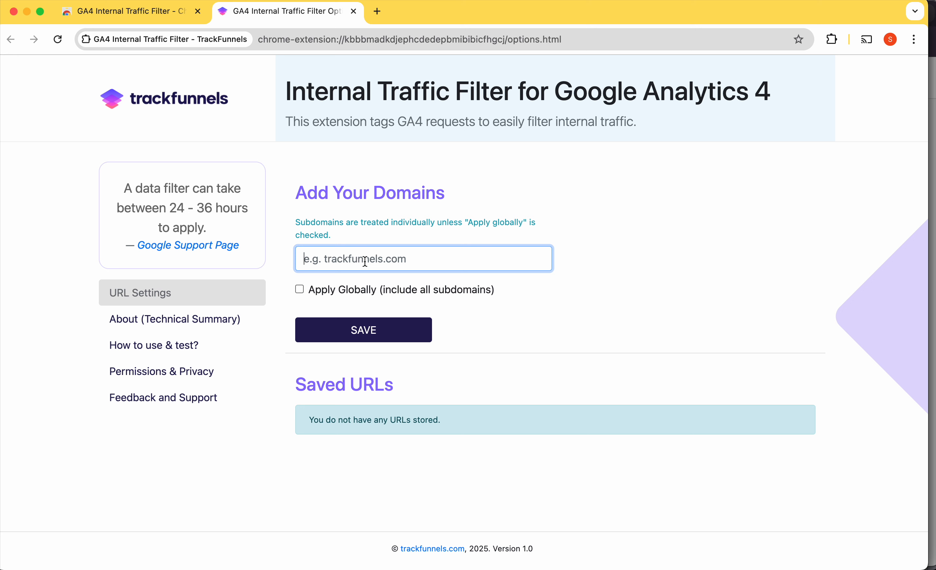
type("trackf")
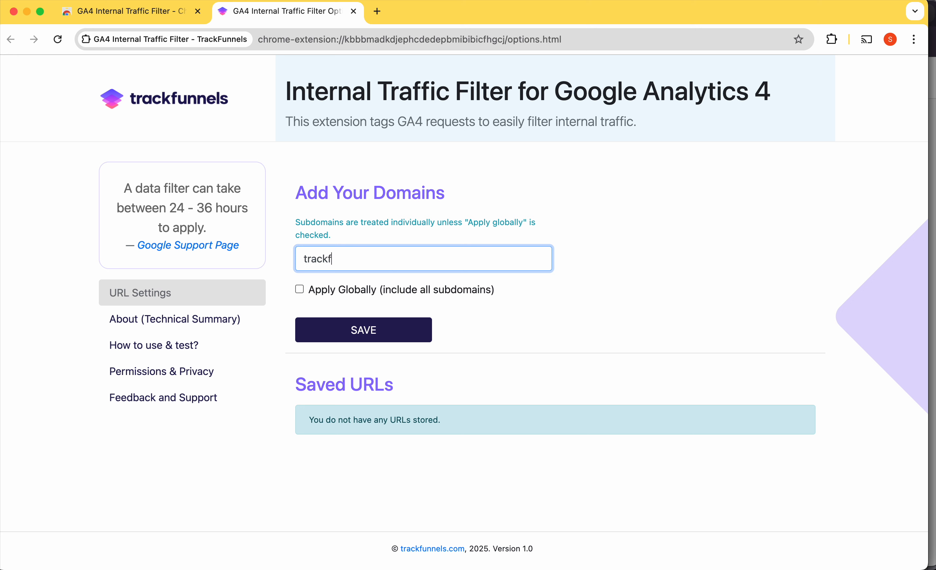
type("unnels.com")
left_click(302, 290)
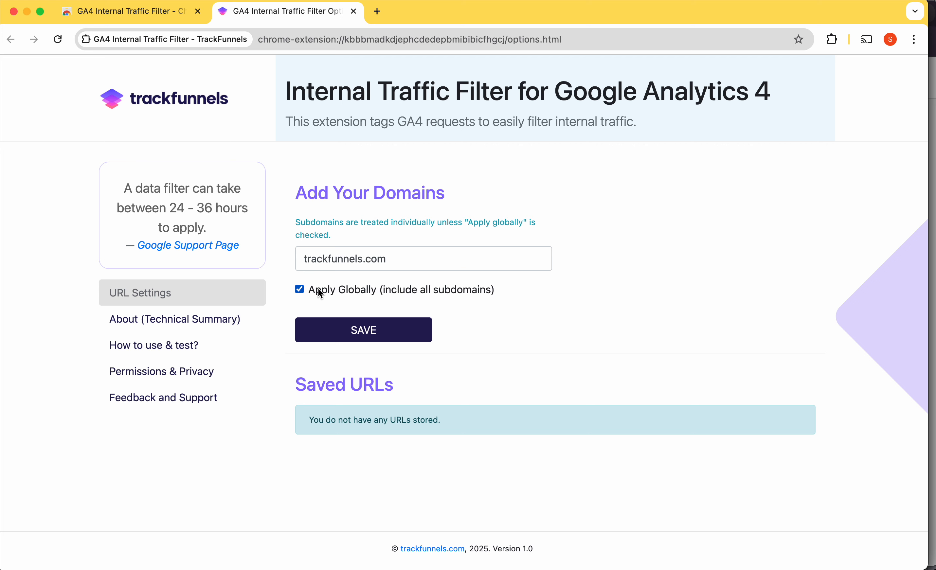
left_click(377, 332)
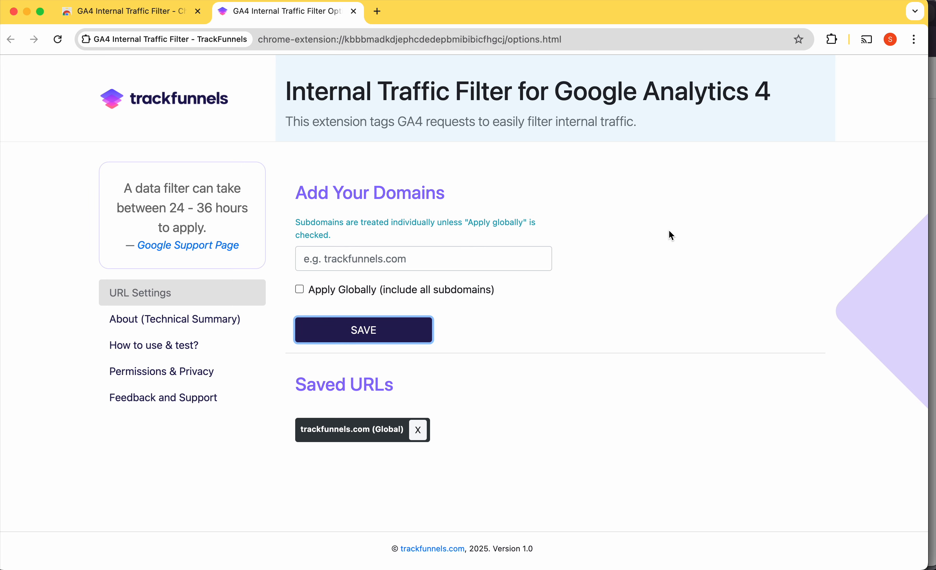
Step: Pin the GA4 Internal Traffic Filter - TrackFunnels extension to the browser and switch its internal traffic flag on
left_click(832, 42)
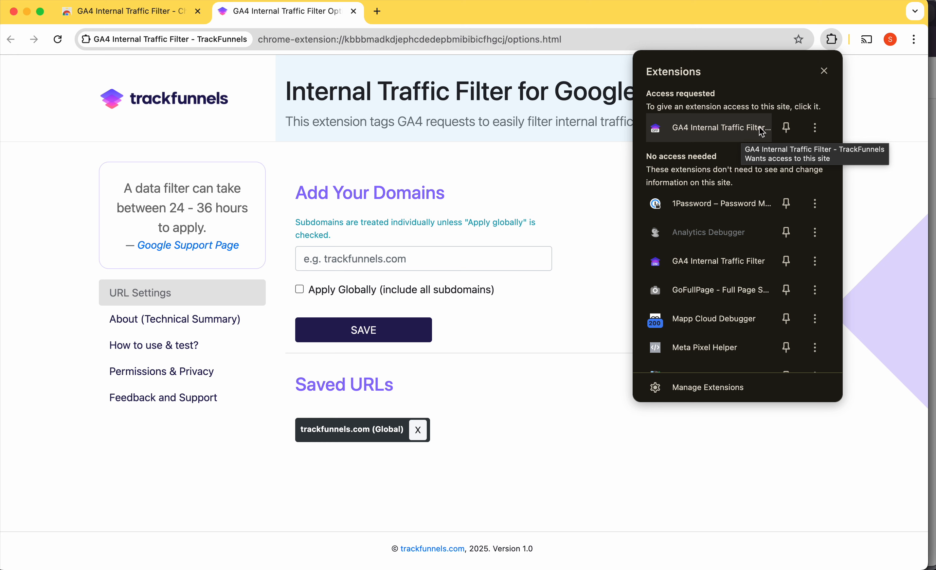
left_click(787, 129)
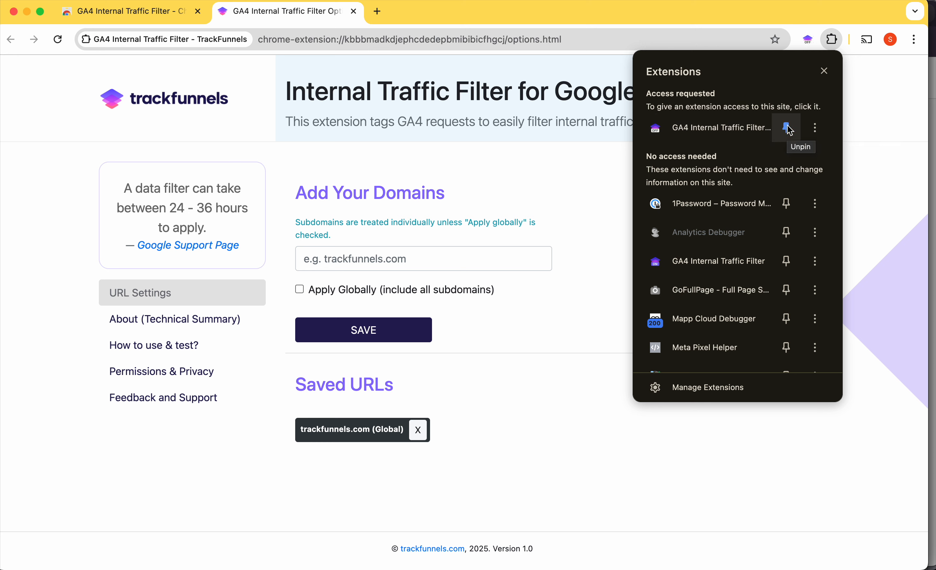
left_click(809, 40)
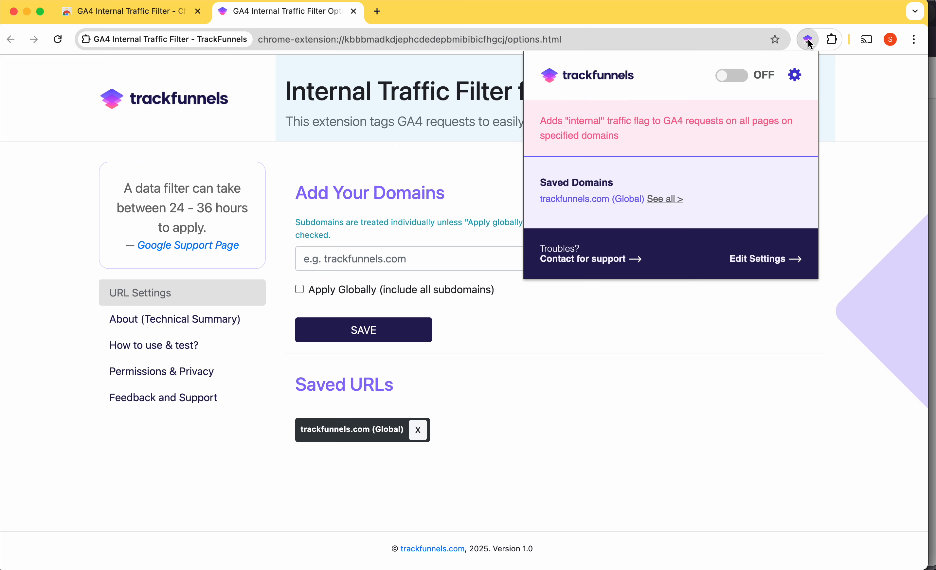
left_click(743, 78)
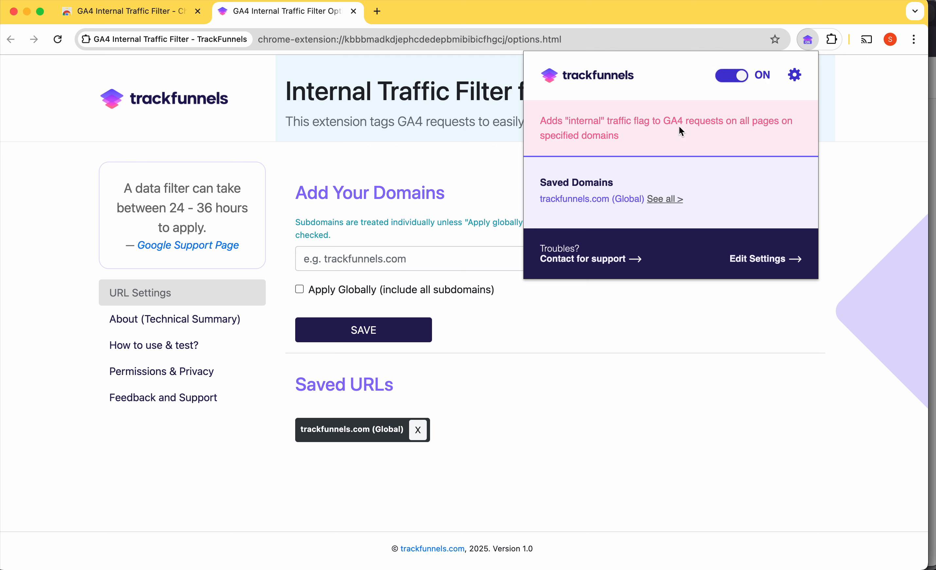
left_click(853, 156)
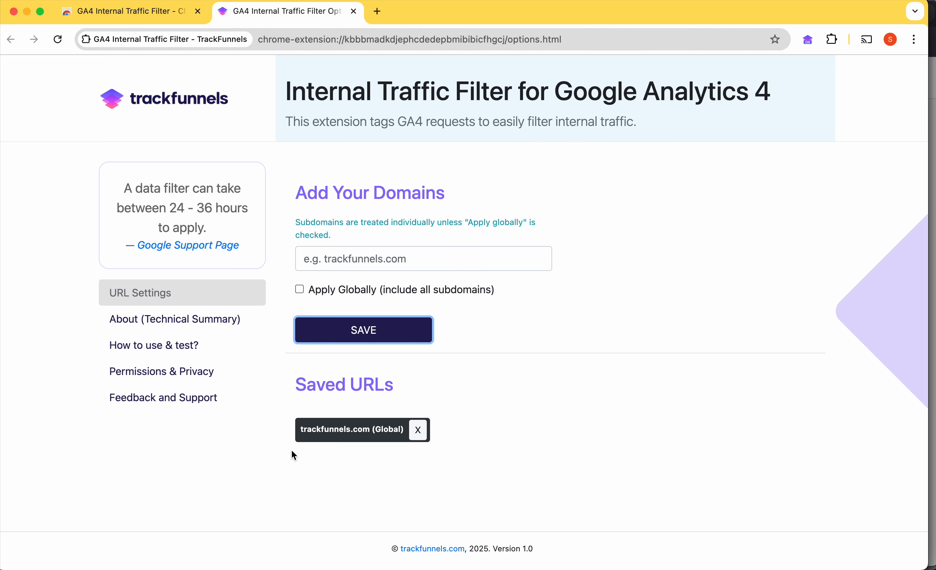
Step: Load trackfunnels.com in a new browser tab
left_click(377, 11)
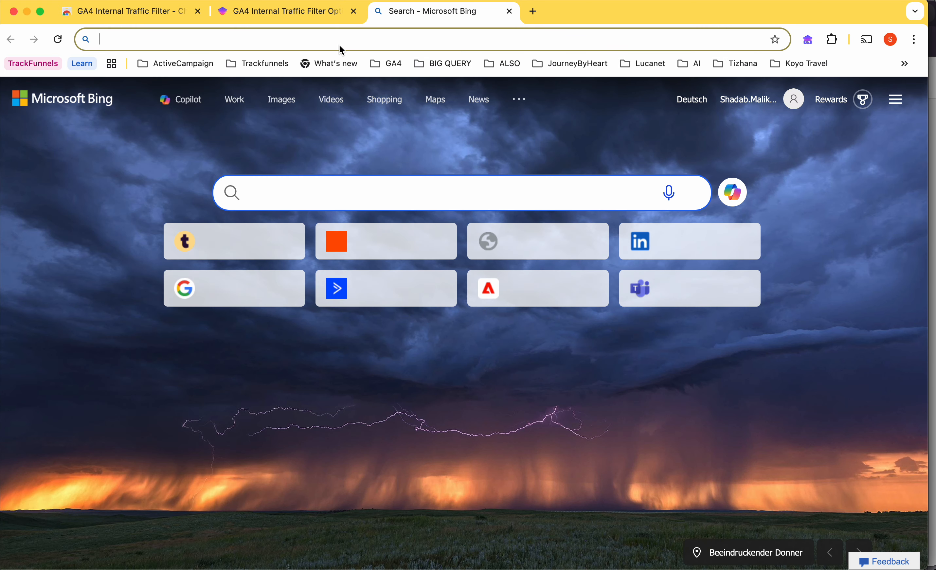
type("trackfunnels.com")
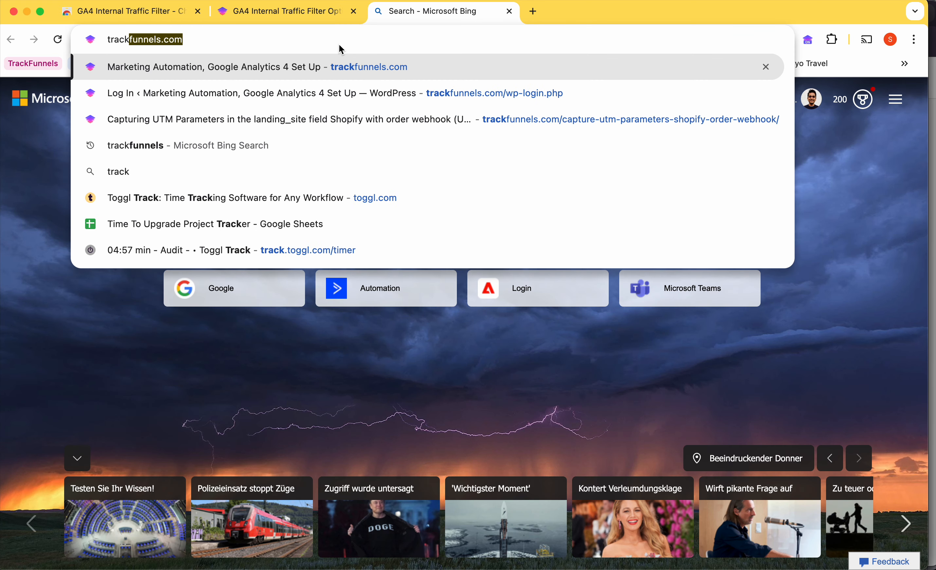
key("Return")
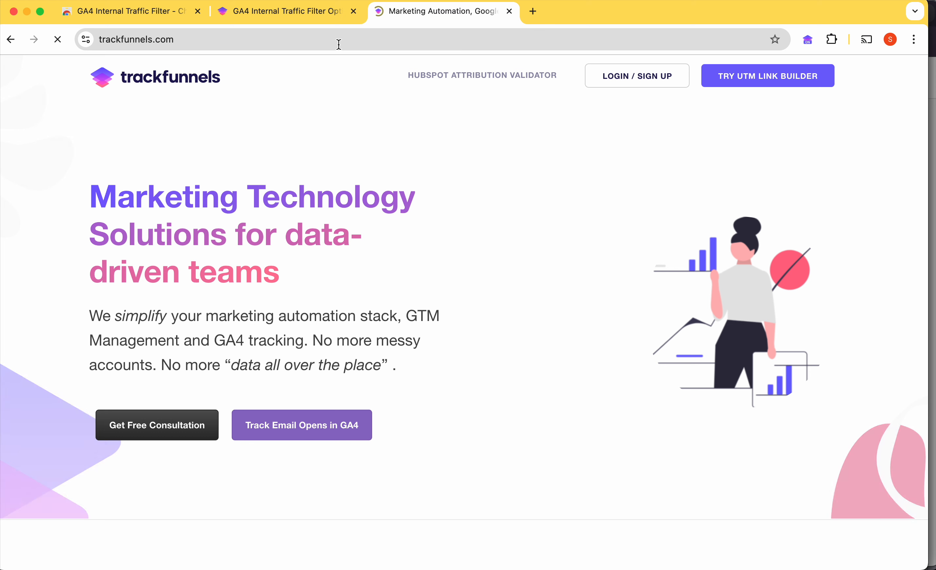
Step: Inspect the page's network activity with the existing request filter cleared, and reload the page to record its requests
right_click(495, 222)
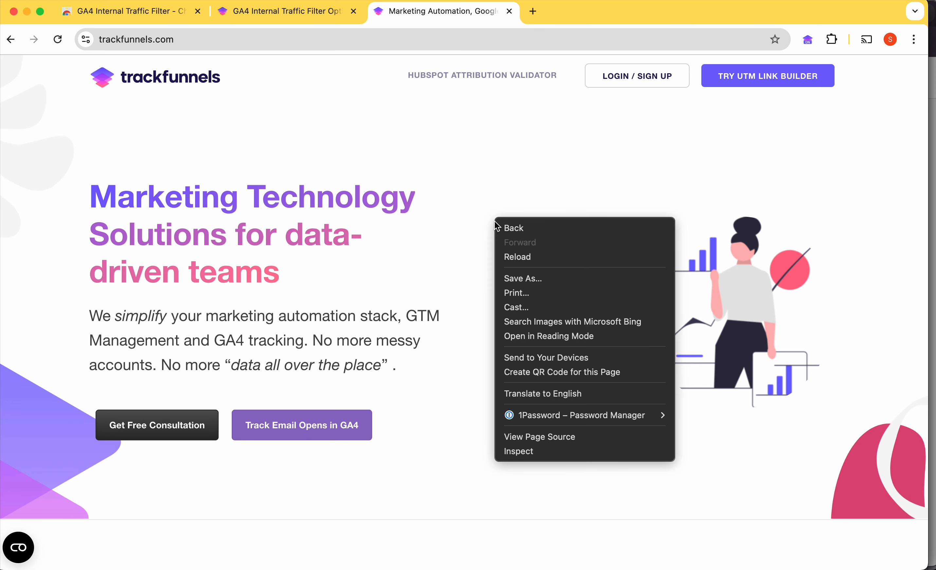
left_click(541, 452)
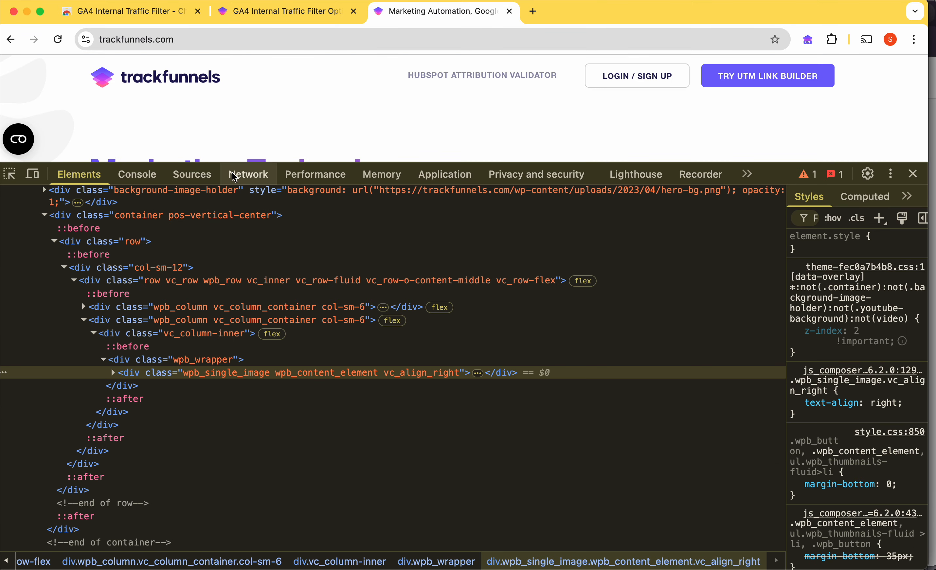
left_click(250, 175)
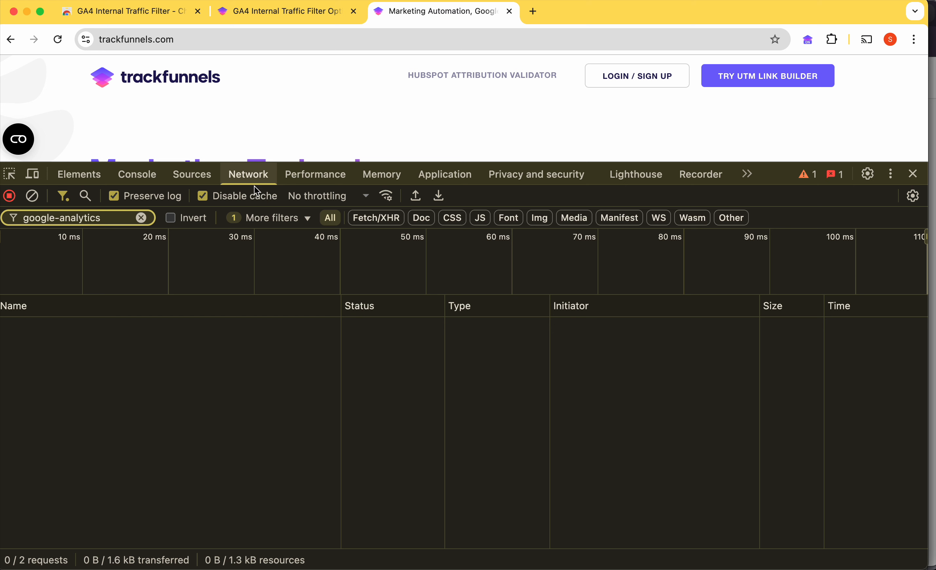
left_click(137, 220)
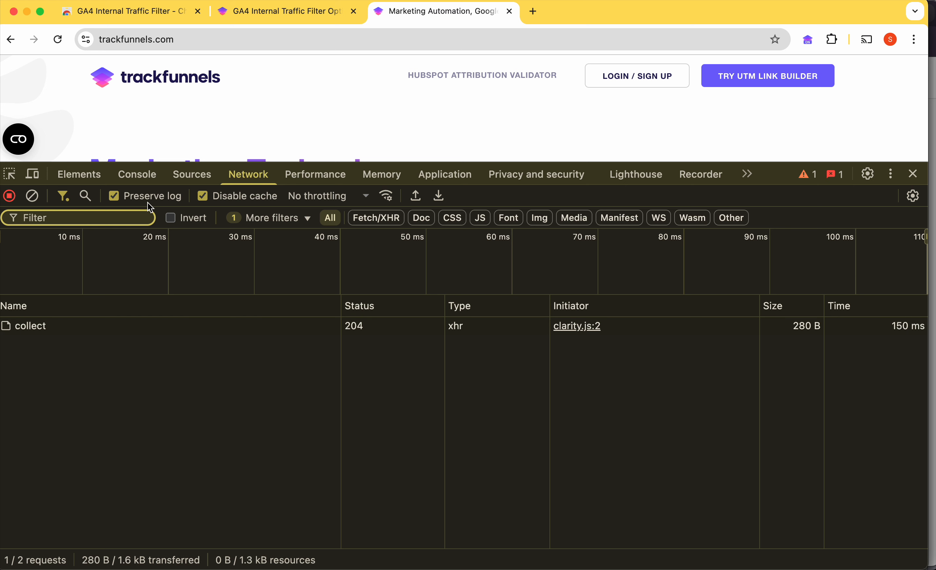
left_click(57, 39)
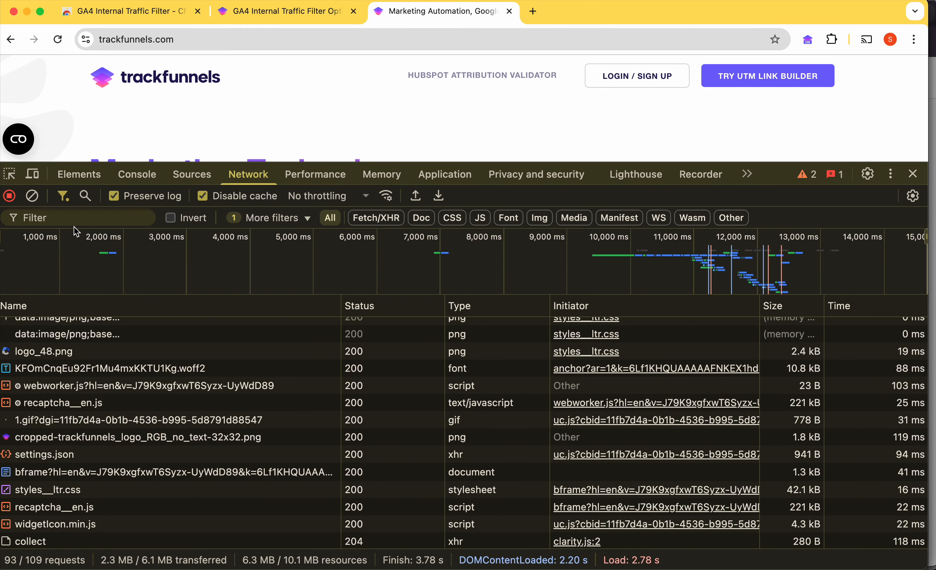
Step: Filter the recorded network requests by google-analytics
left_click(106, 218)
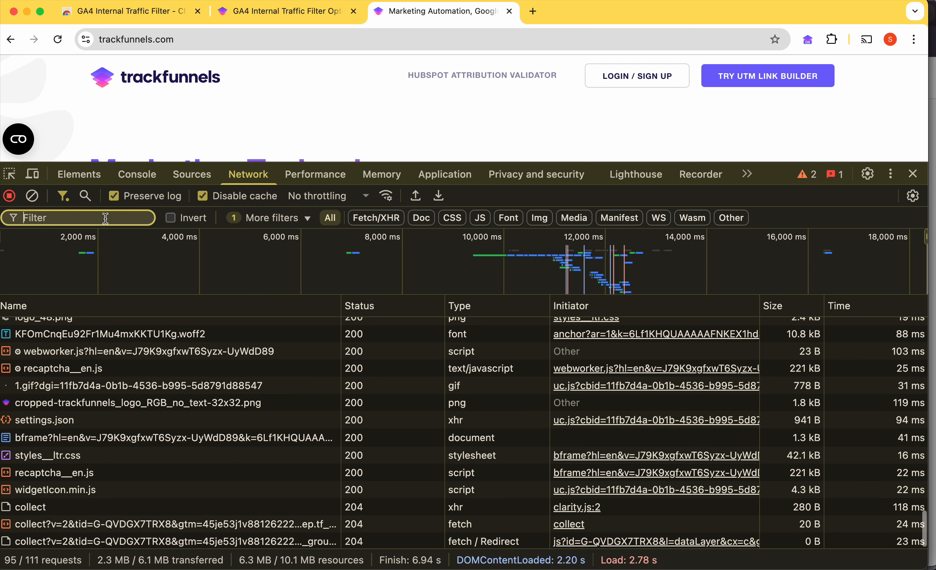
type("goo")
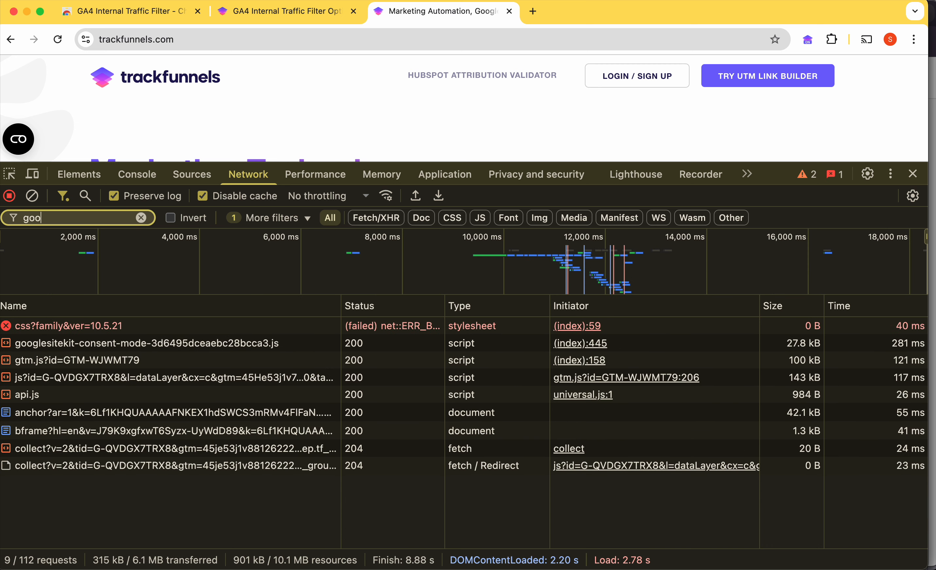
type("gle-anal")
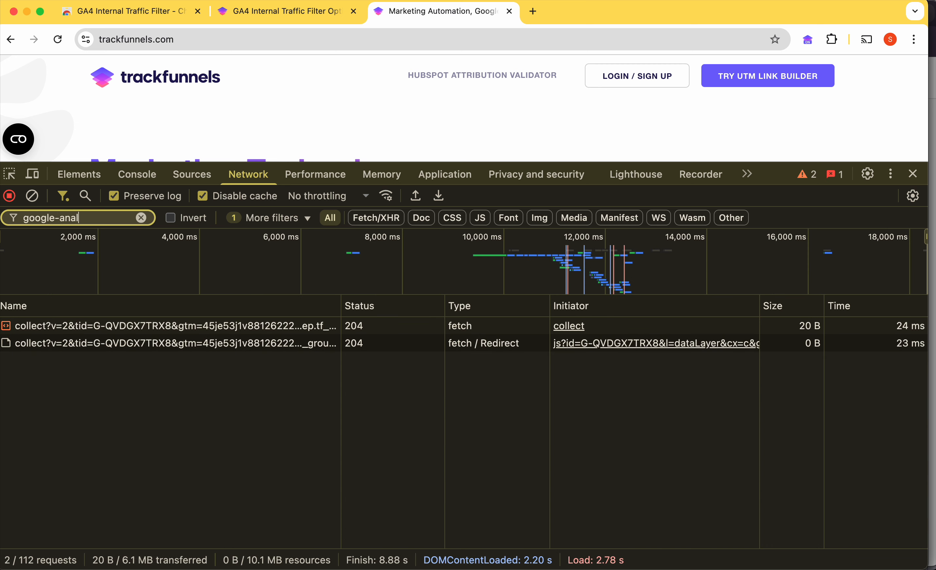
type("ytics")
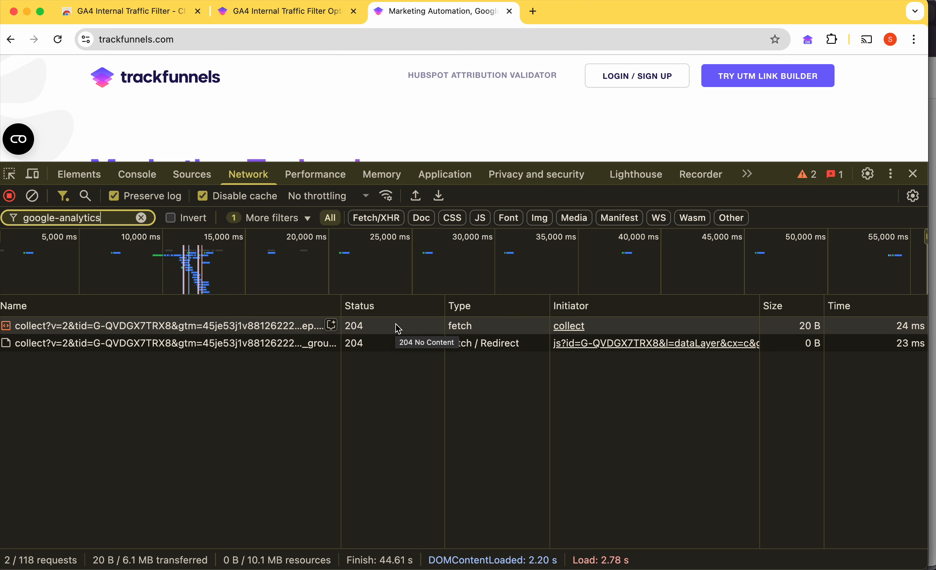
Step: Examine the first collect request's headers and highlight the tt=internal parameter at the end of its request URL
left_click(270, 333)
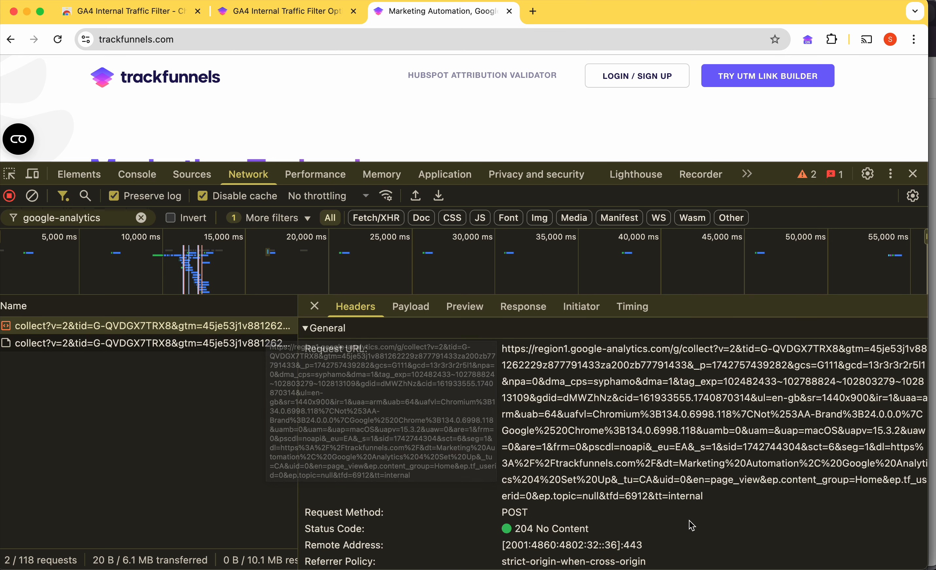
left_click_drag(655, 496, 705, 499)
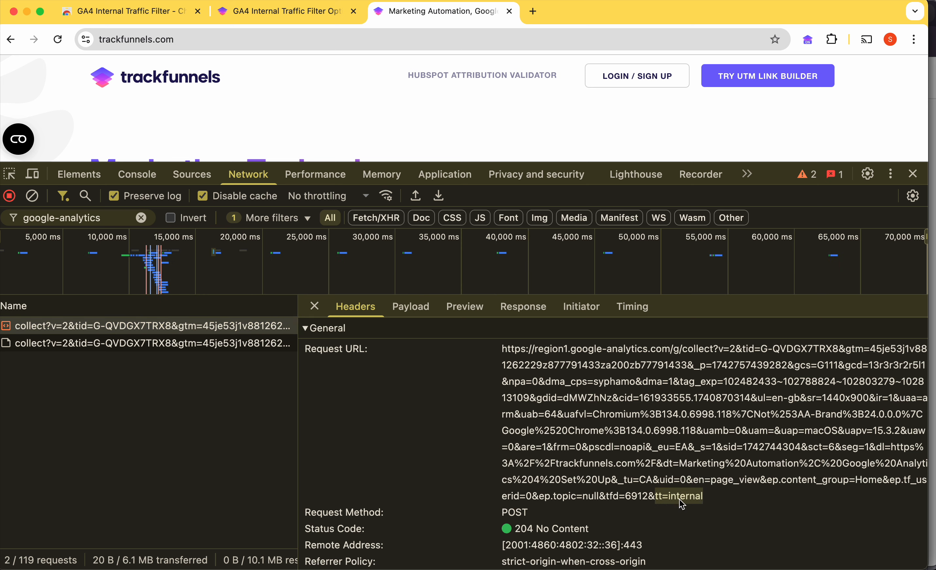
left_click(209, 324)
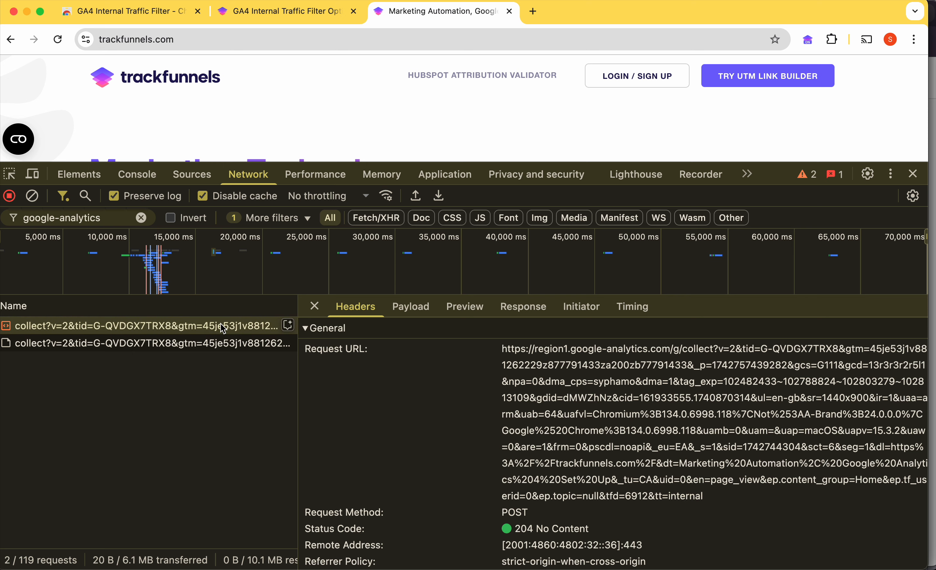
left_click(314, 306)
left_click(209, 329)
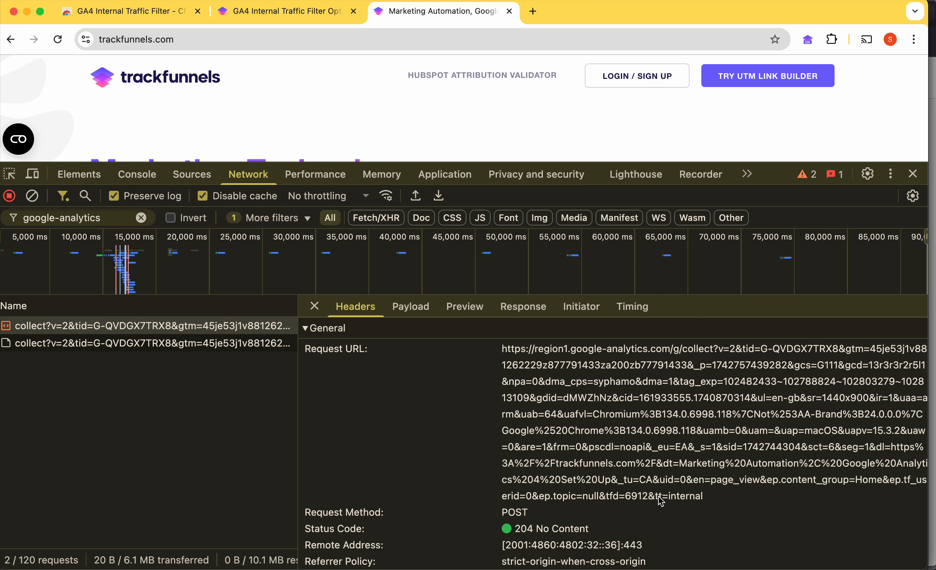
left_click_drag(655, 497, 687, 497)
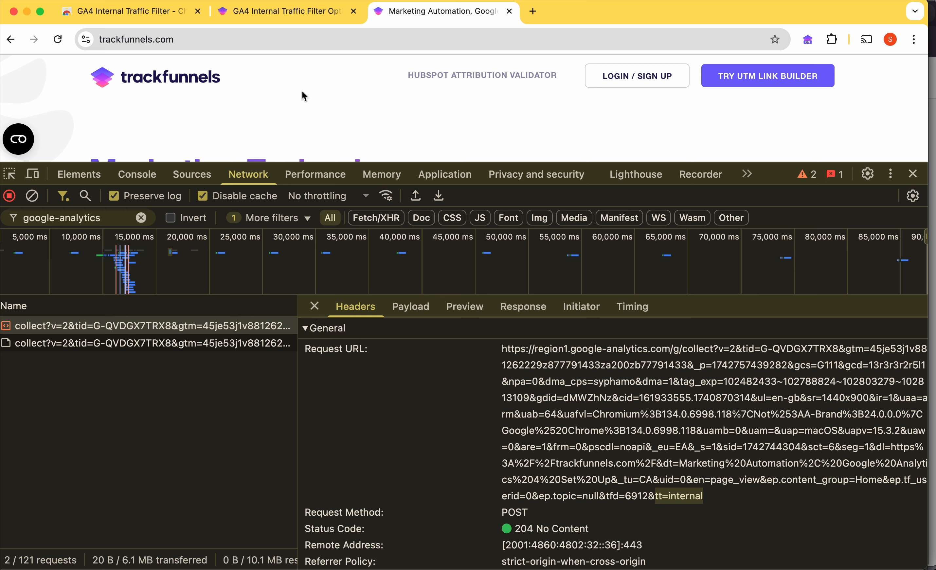
Step: Load the subdomain staging.trackfunnels.com in the same tab, keeping the network log open
left_click(313, 41)
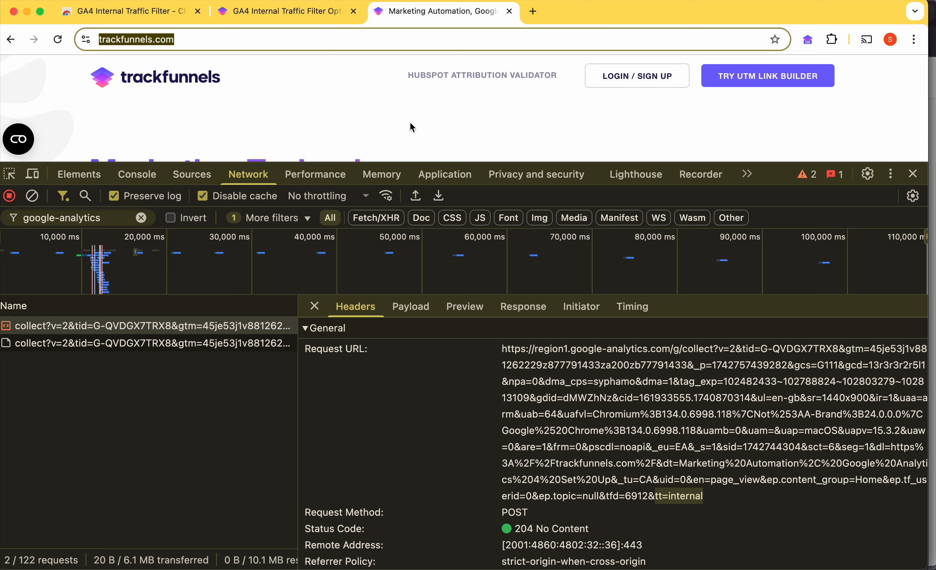
type("staging.")
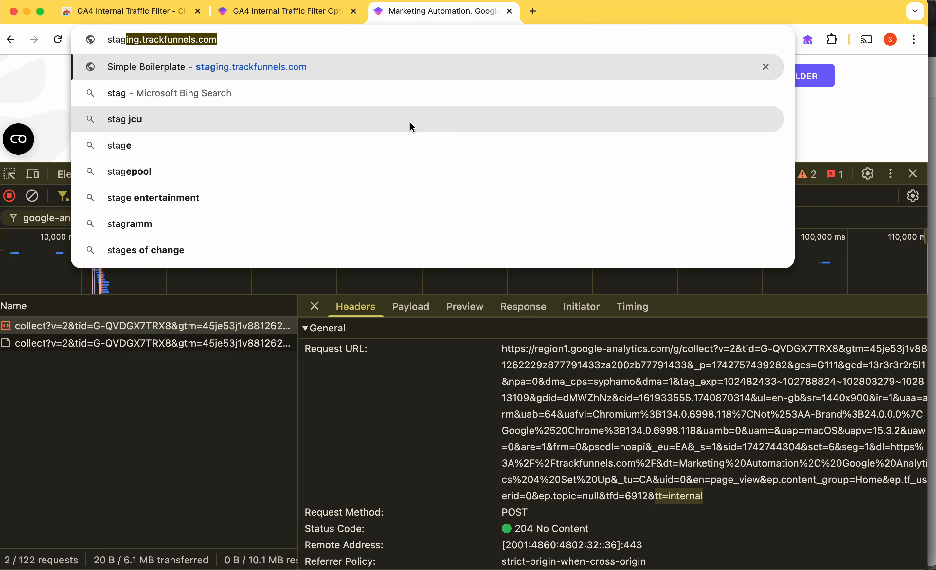
key("Return")
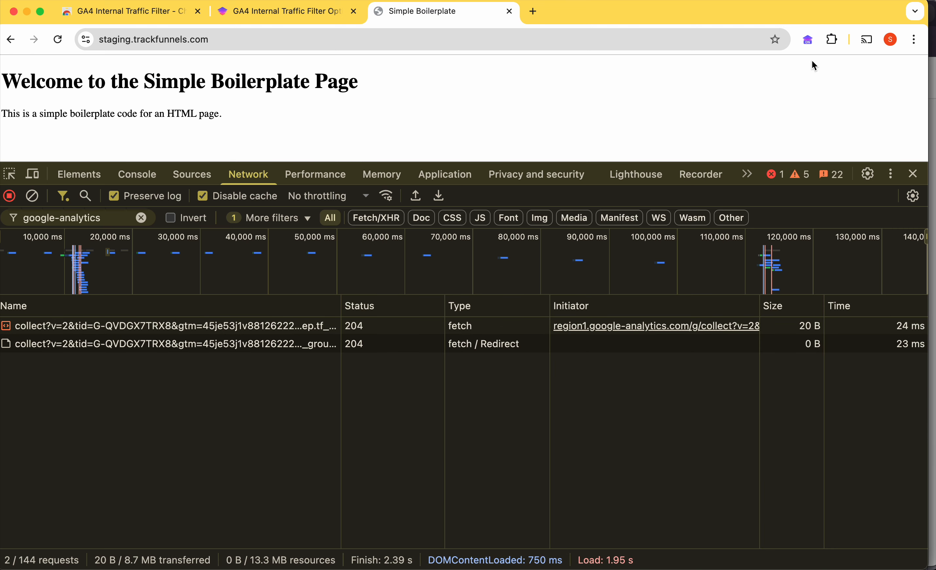
Step: Check the extension's status and saved domains, and examine the headers of a collect request sent from the staging page
left_click(808, 40)
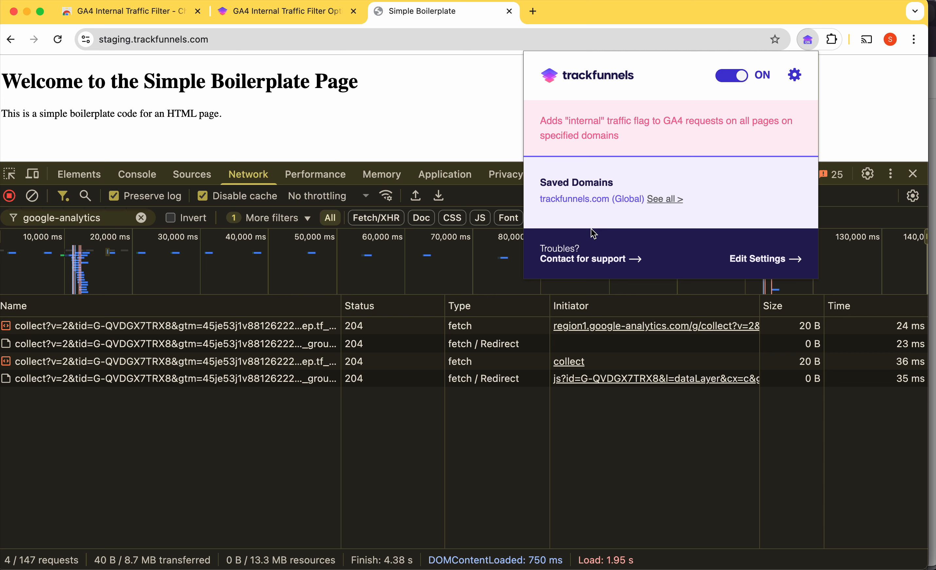
left_click(201, 42)
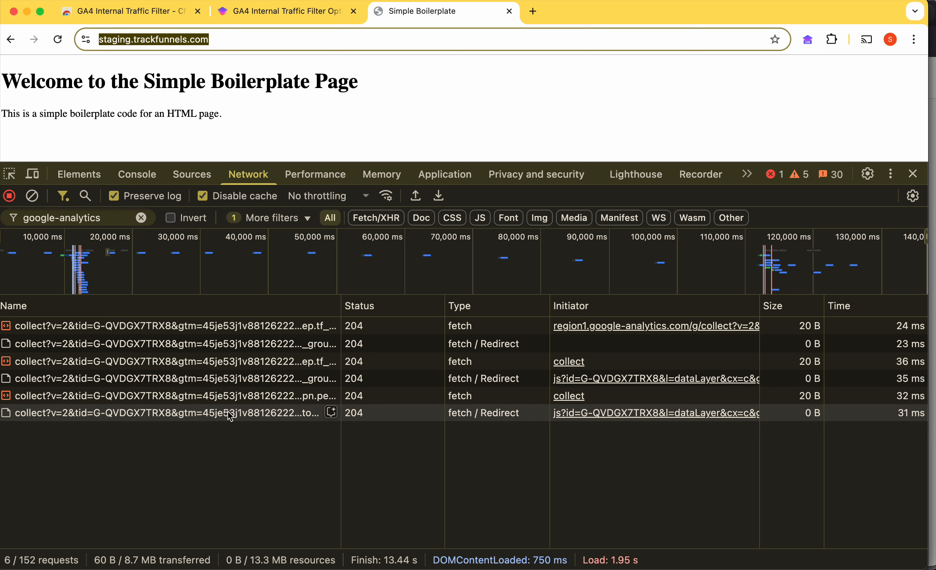
left_click(237, 397)
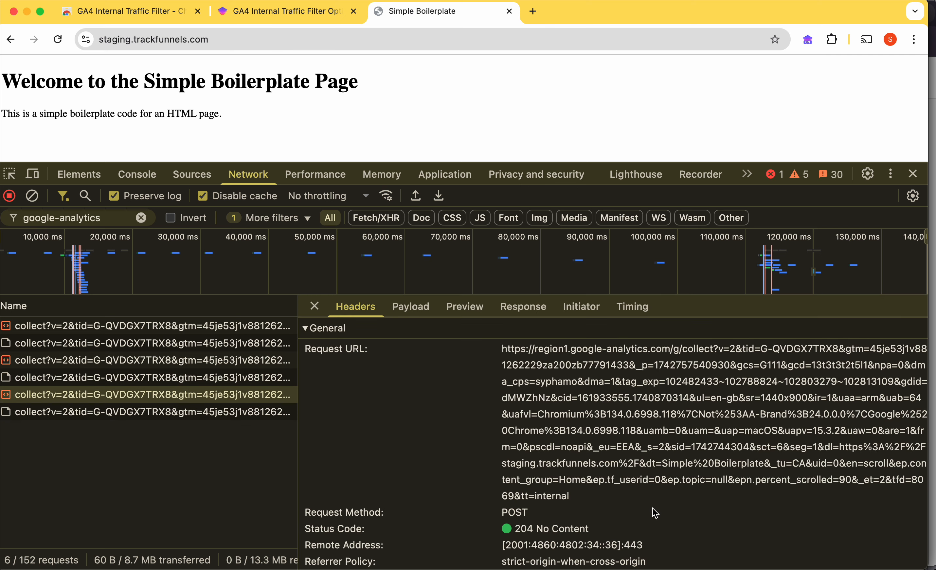
Step: Record a reload of the staging page in a cleared network log and examine the second collect request's headers
left_click(32, 196)
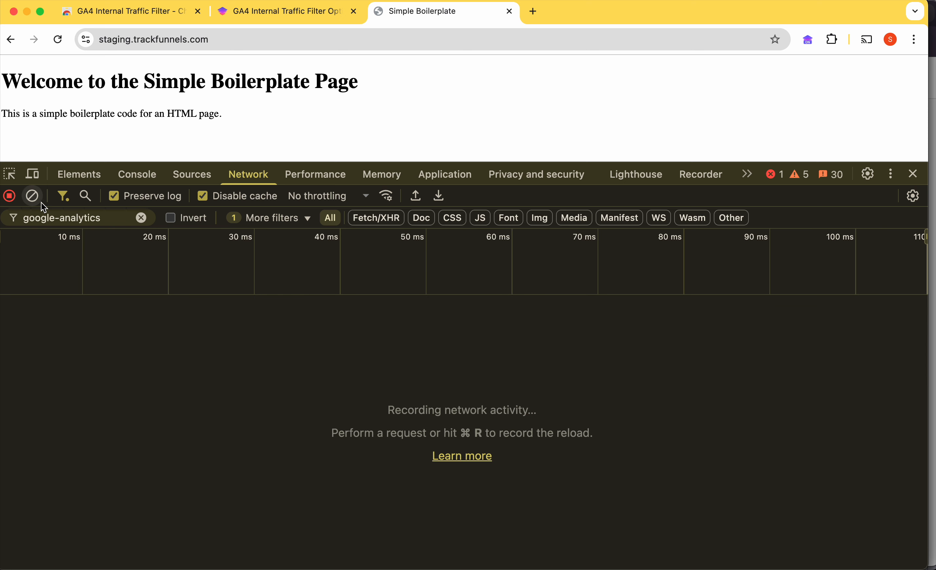
left_click(62, 39)
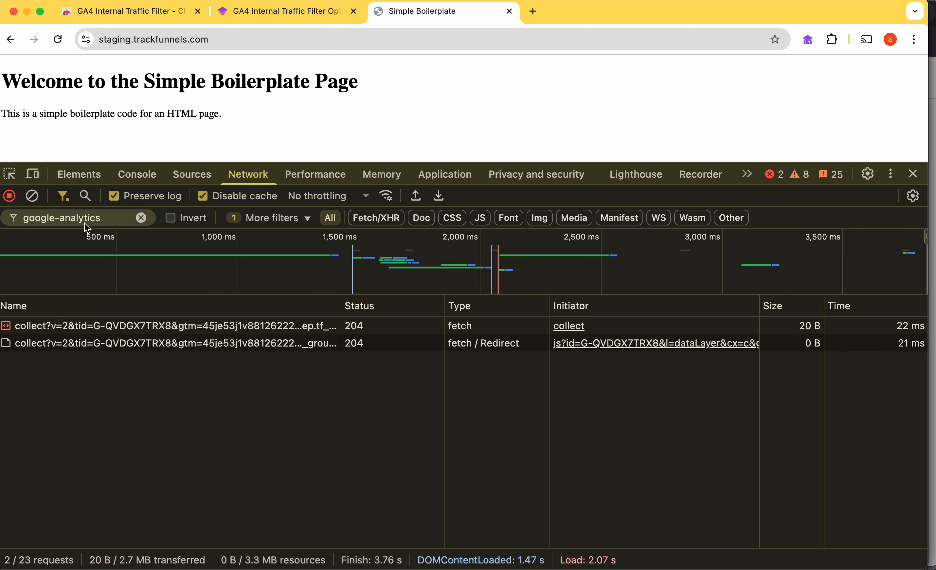
left_click(124, 341)
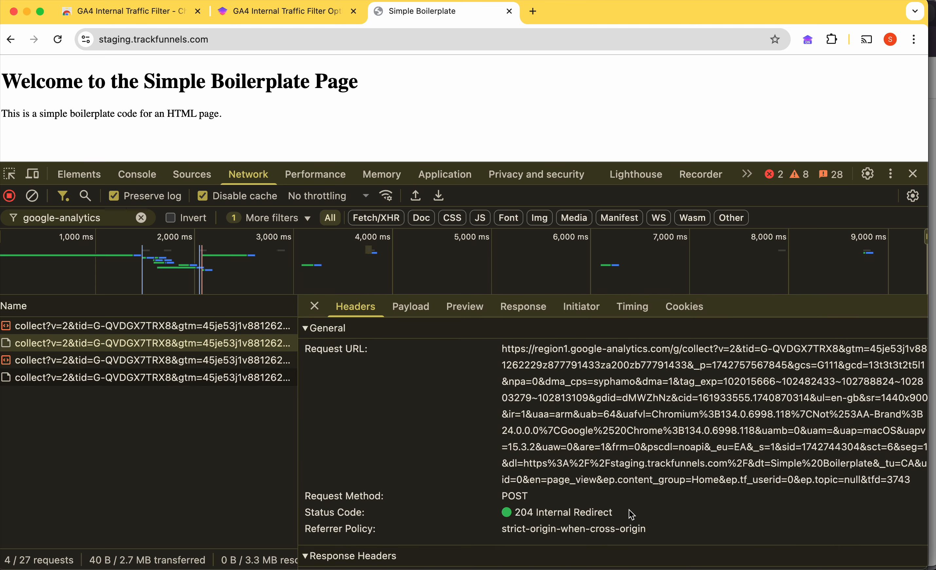
Step: Examine the first staging collect request's headers, highlight tt=internal in its request URL, and close the developer tools
left_click(315, 306)
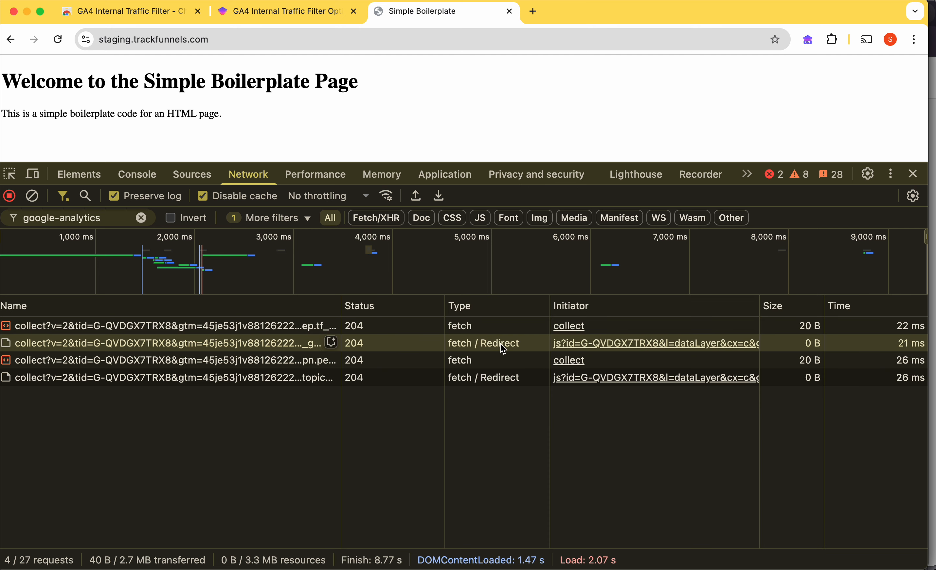
left_click(138, 326)
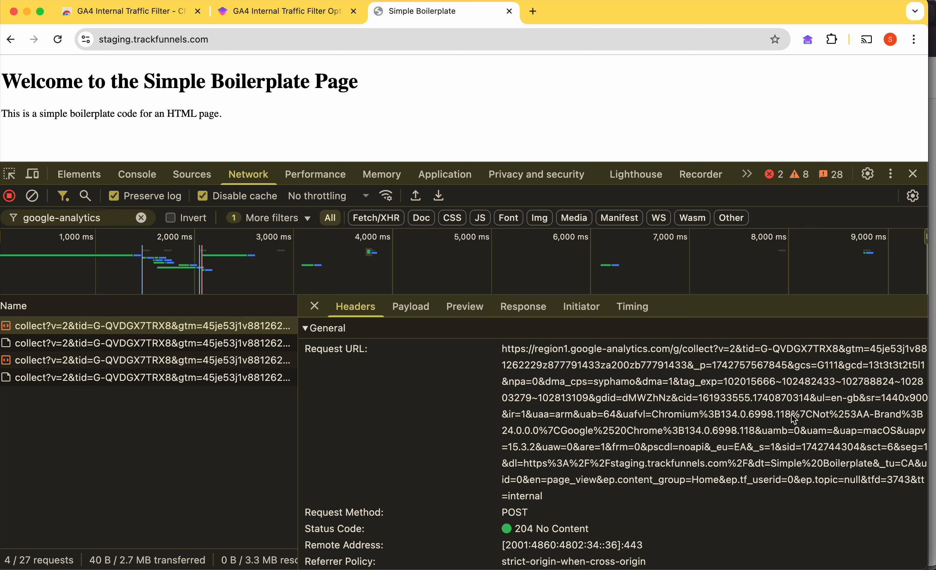
left_click_drag(920, 483, 920, 497)
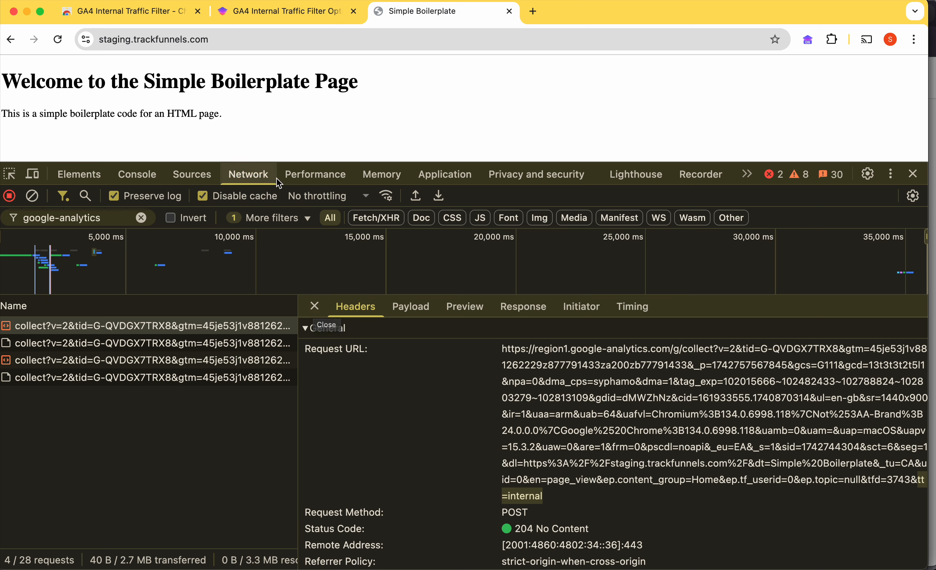
left_click(315, 306)
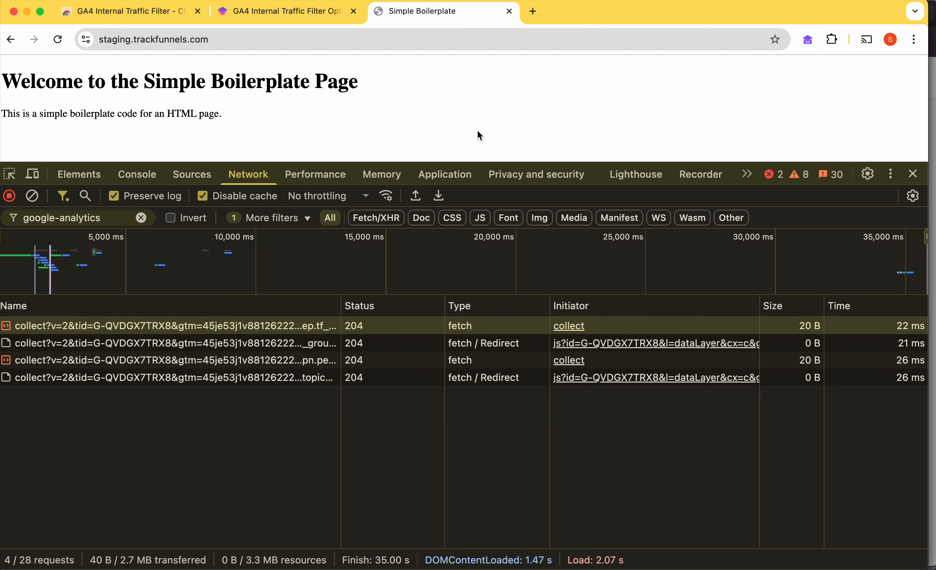
left_click(910, 174)
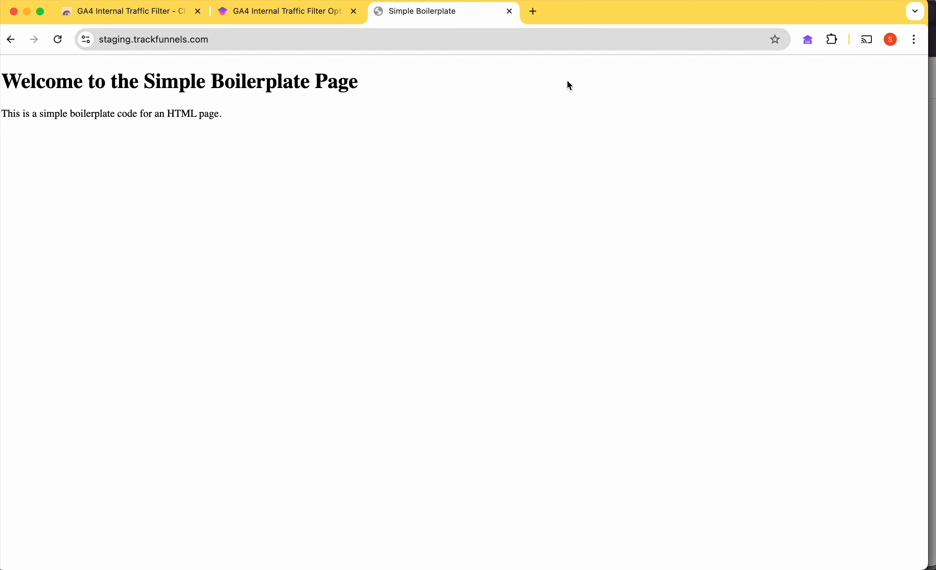
Step: Load analytics.google.com in a new tab and open the Realtime overview report for the 01 TrackFunnels GA4 property
left_click(533, 11)
type("ana")
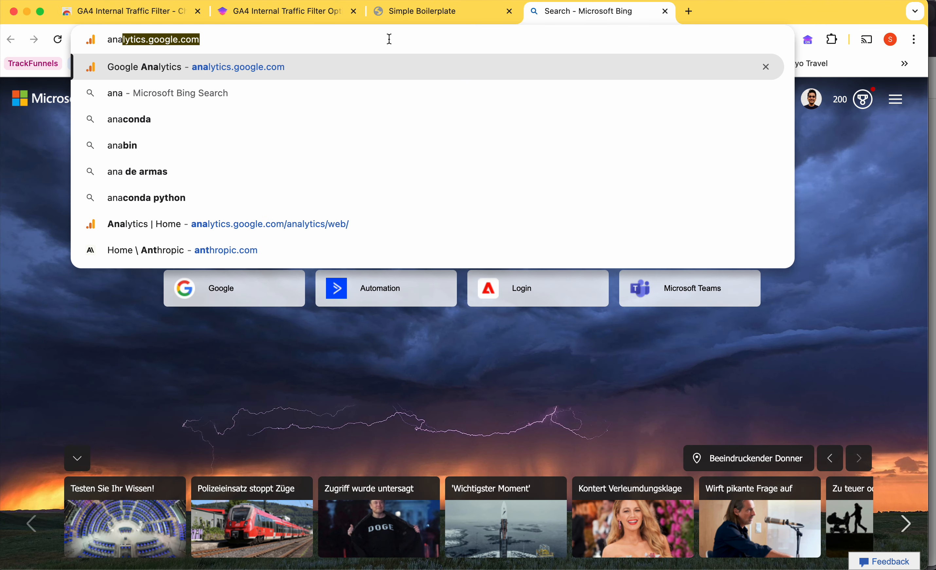
key("Return")
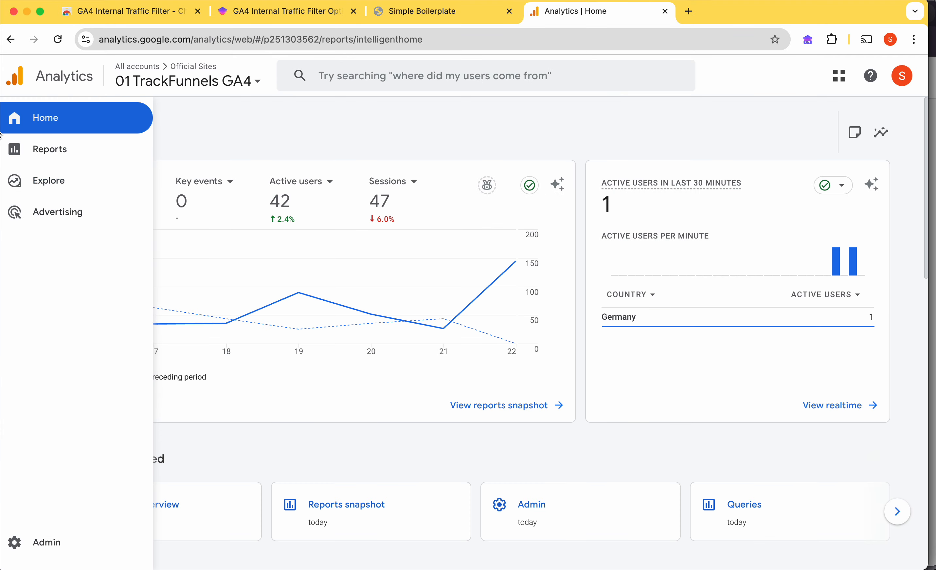
left_click(51, 150)
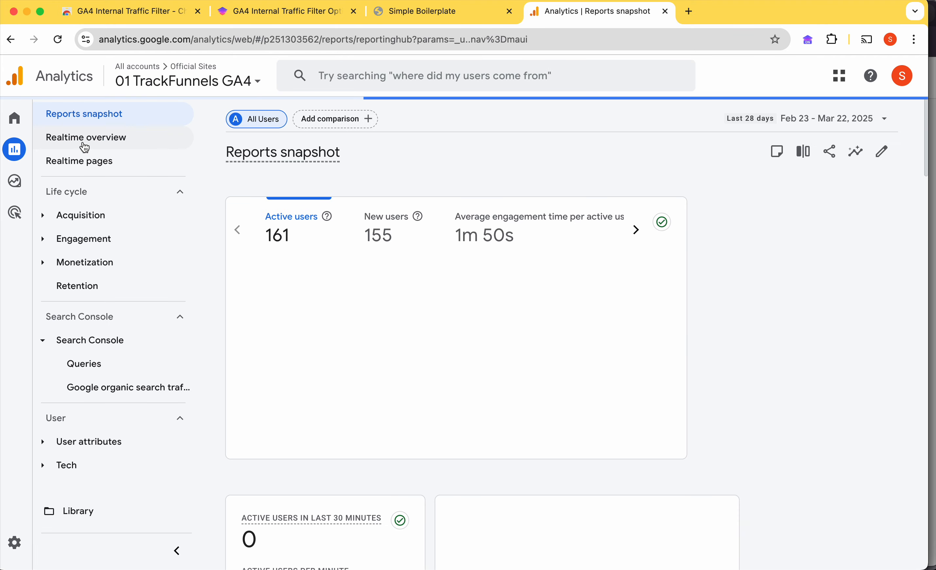
left_click(85, 138)
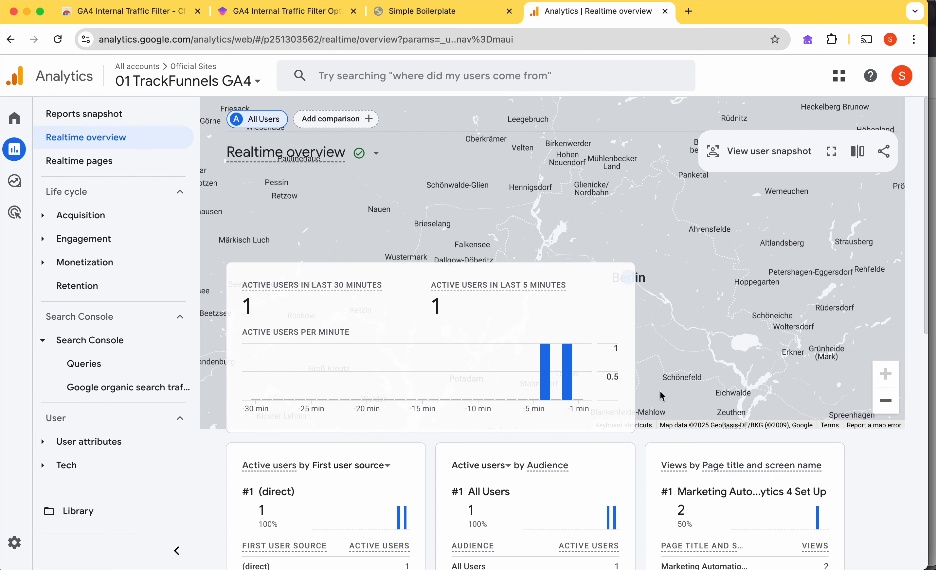
Step: Examine the realtime cards for views by page title and event count by event name
scroll(656, 389, "down", 8)
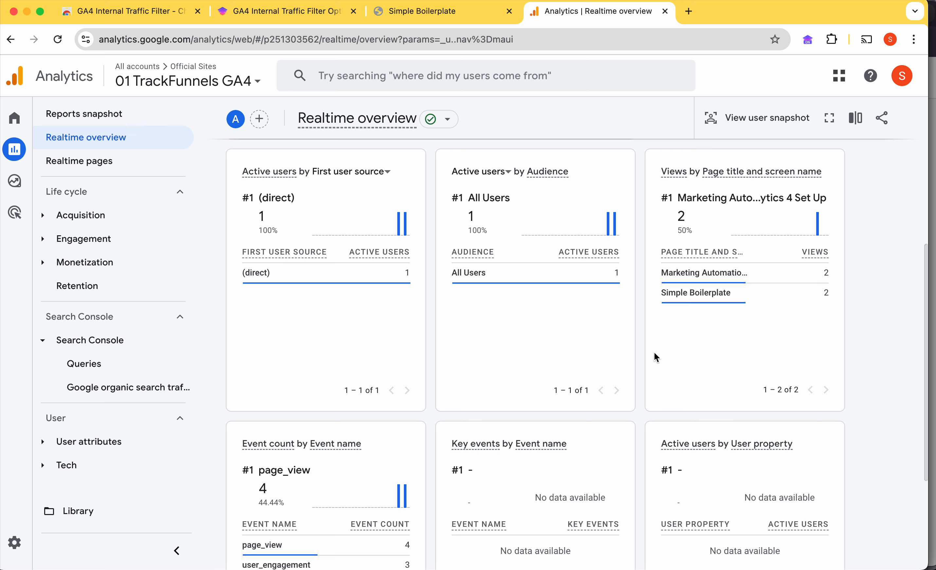
scroll(650, 354, "down", 3)
scroll(651, 354, "up", 2)
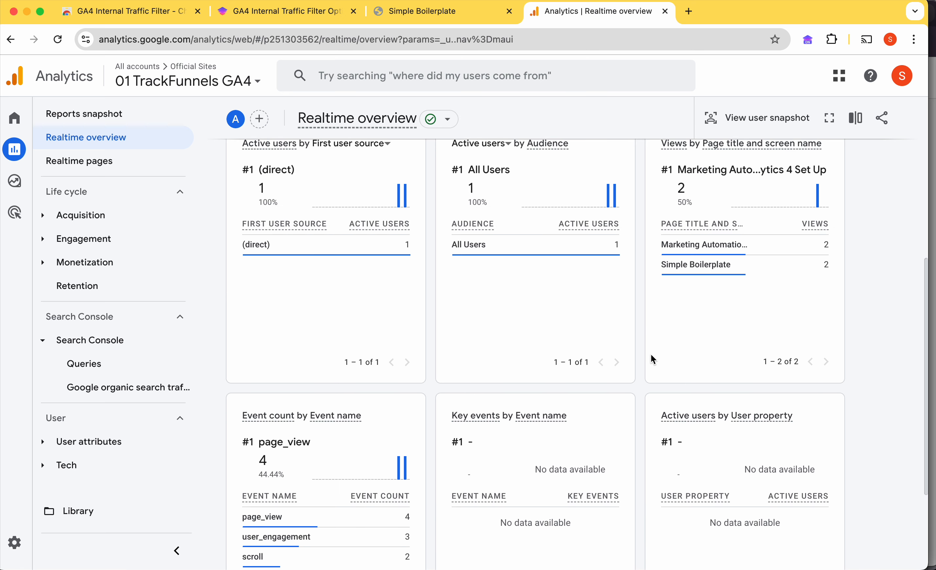
mouse_move(698, 249)
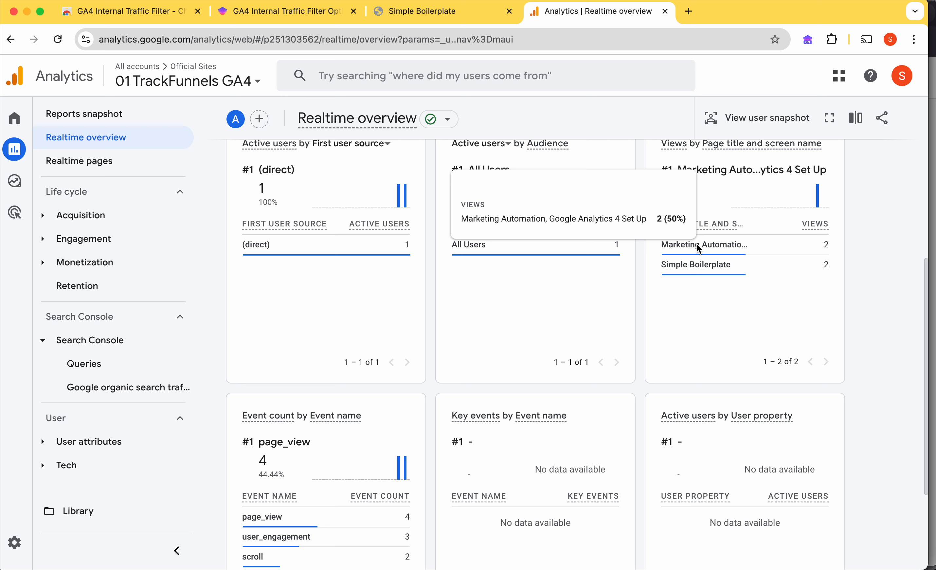
mouse_move(698, 271)
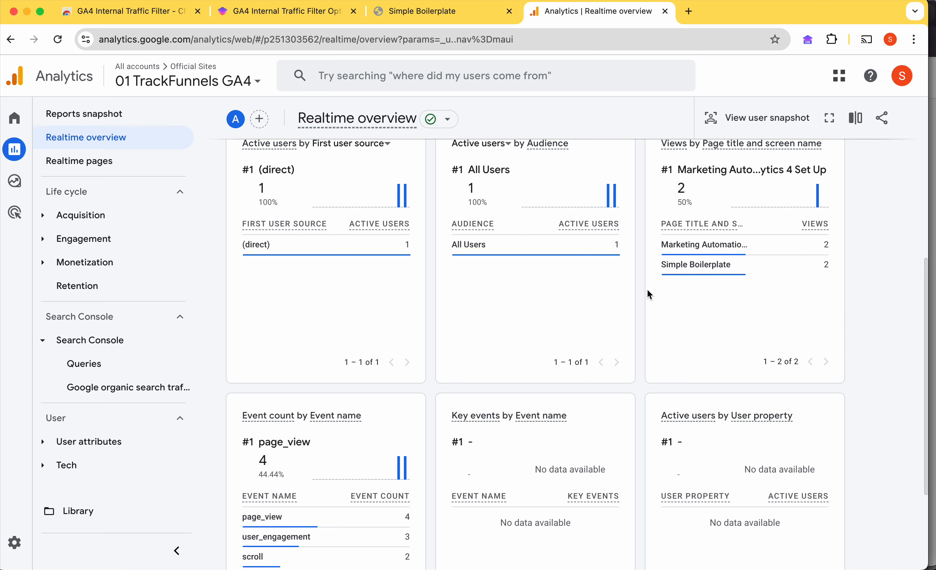
scroll(648, 291, "down", 3)
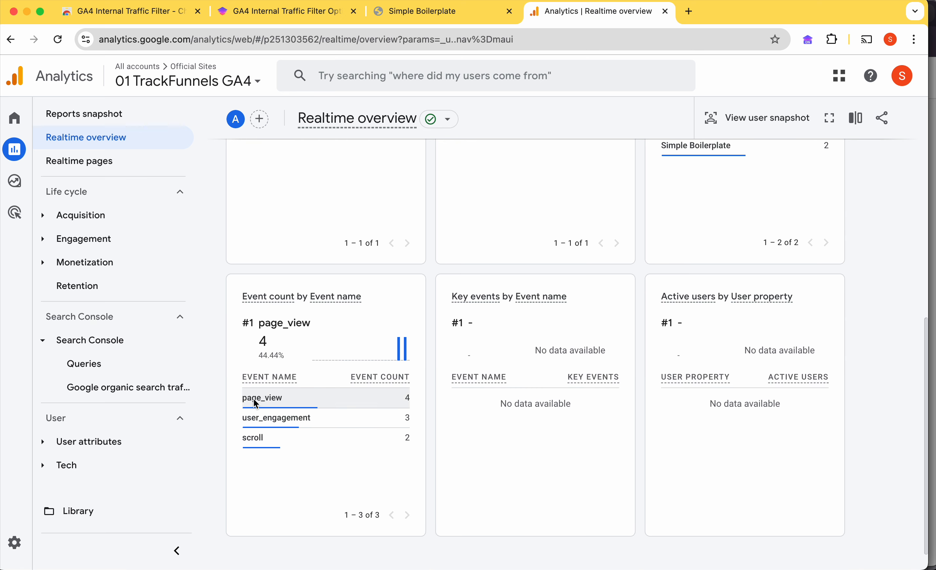
scroll(648, 311, "up", 3)
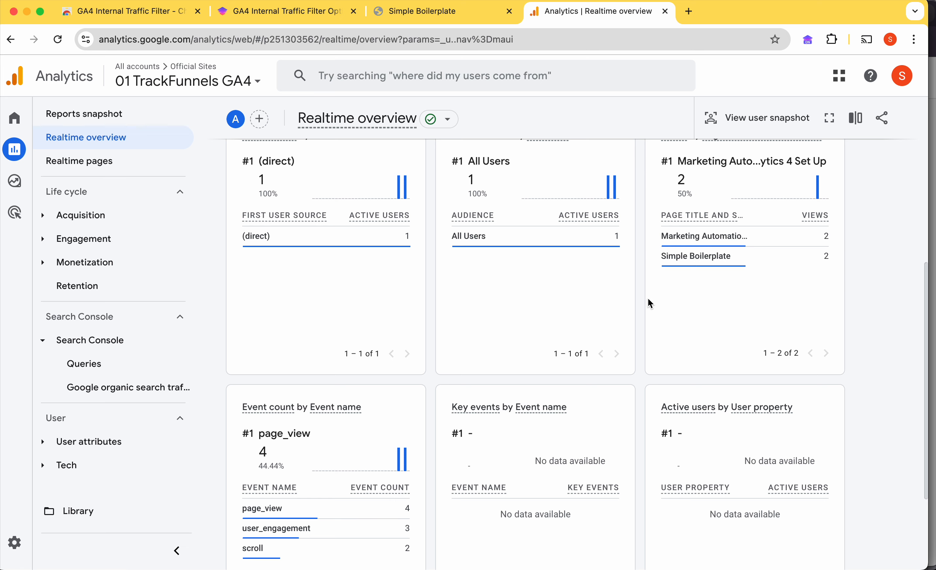
scroll(644, 300, "down", 3)
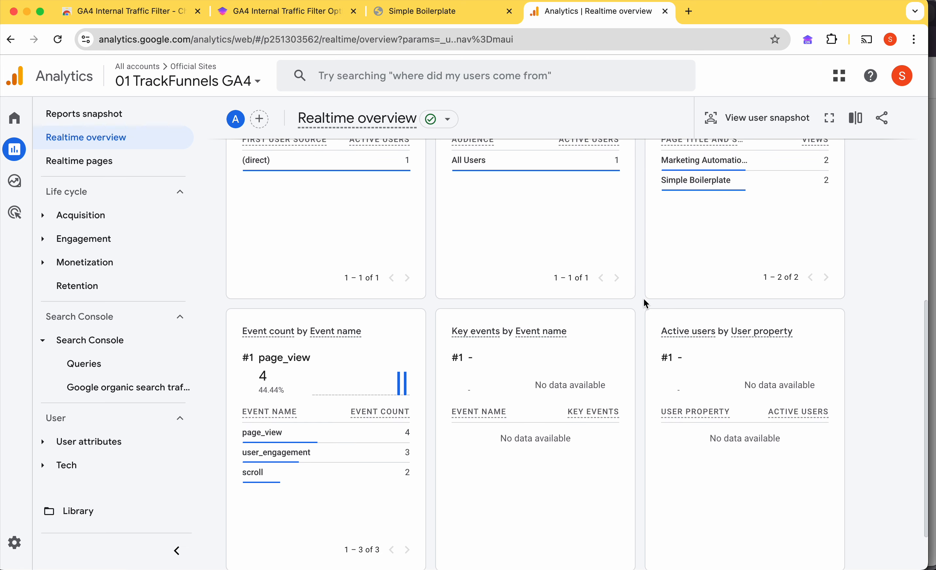
scroll(643, 299, "down", 2)
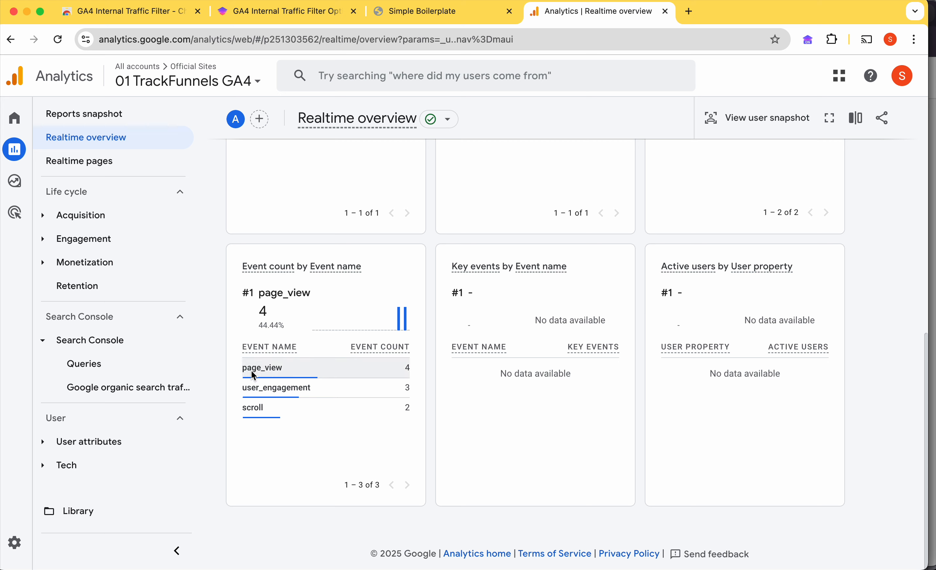
Step: Drill into the page_view event's traffic_type parameter in the event count card and highlight its value
left_click(264, 368)
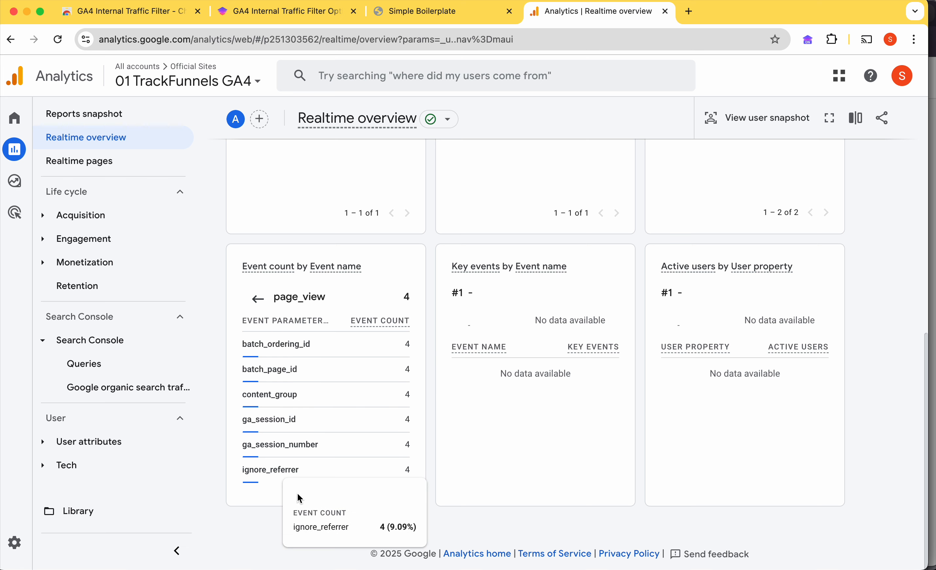
left_click(407, 489)
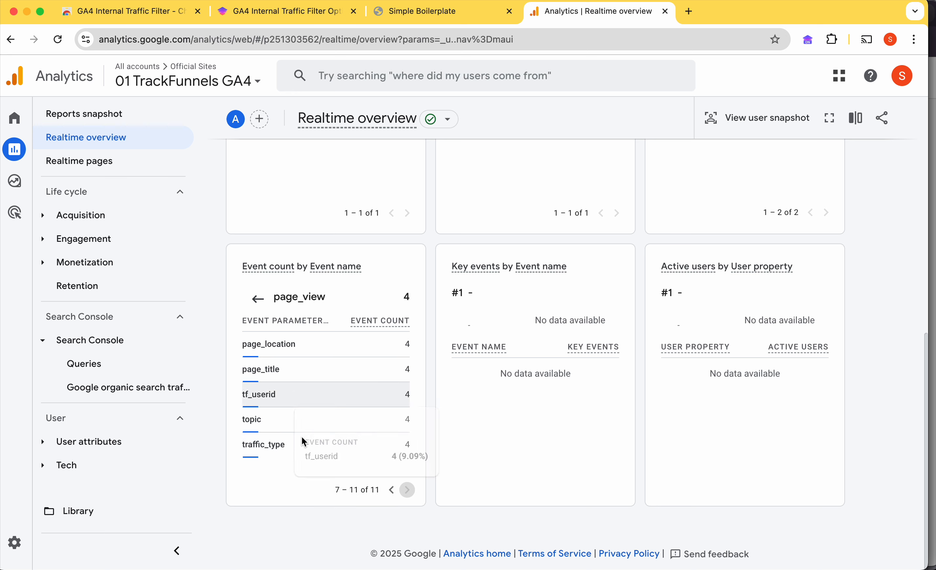
left_click(283, 449)
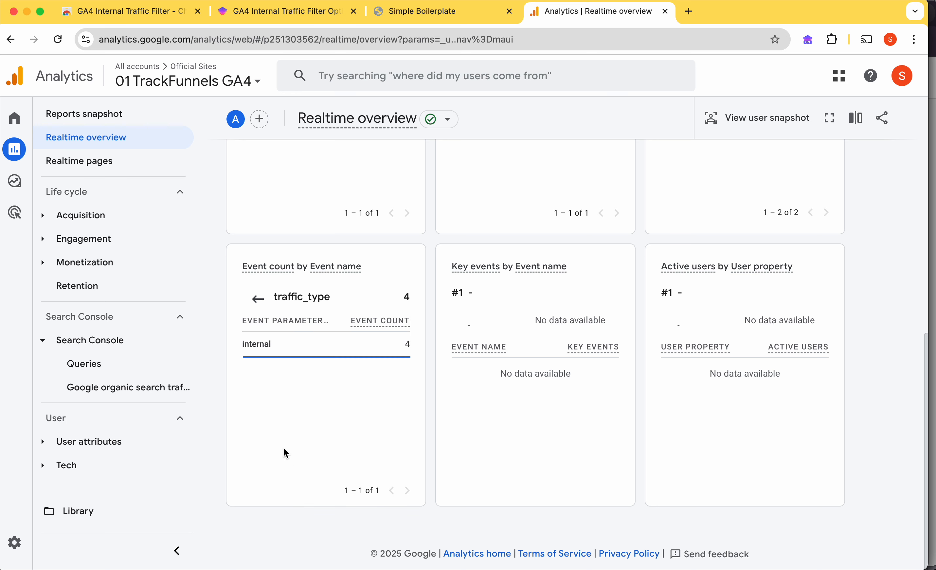
left_click_drag(273, 348, 244, 345)
left_click(241, 442)
Step: Open the data filters list in the property's admin settings
left_click(46, 545)
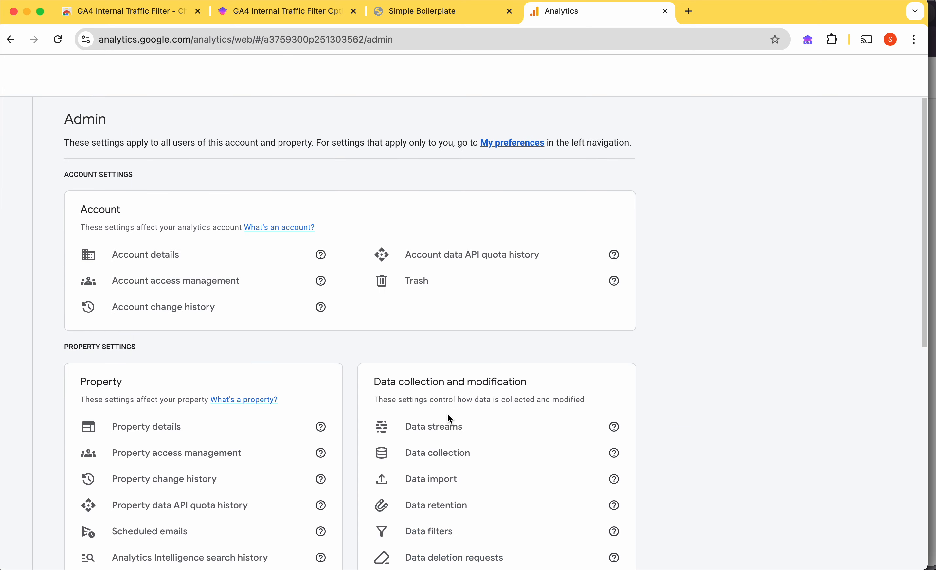
scroll(494, 447, "down", 10)
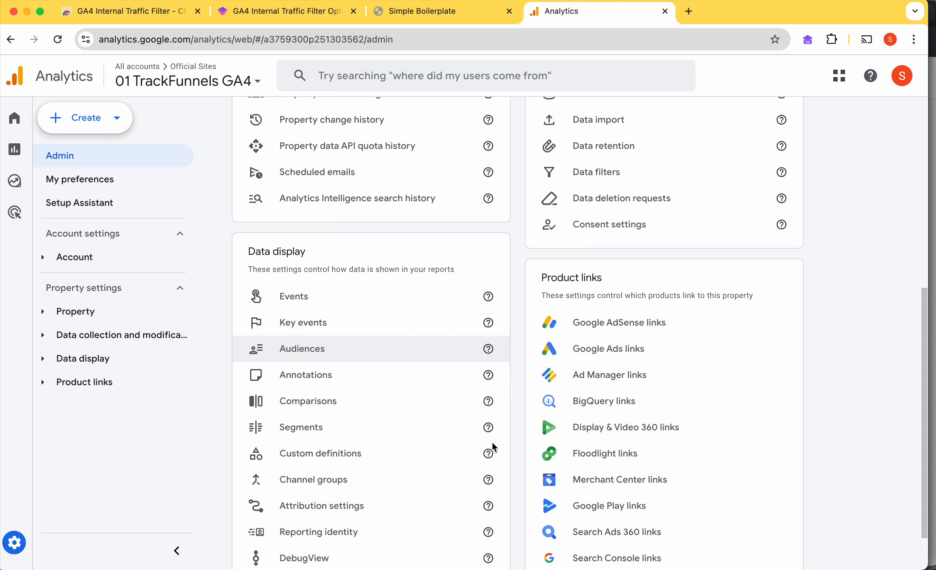
scroll(492, 443, "up", 3)
left_click(604, 238)
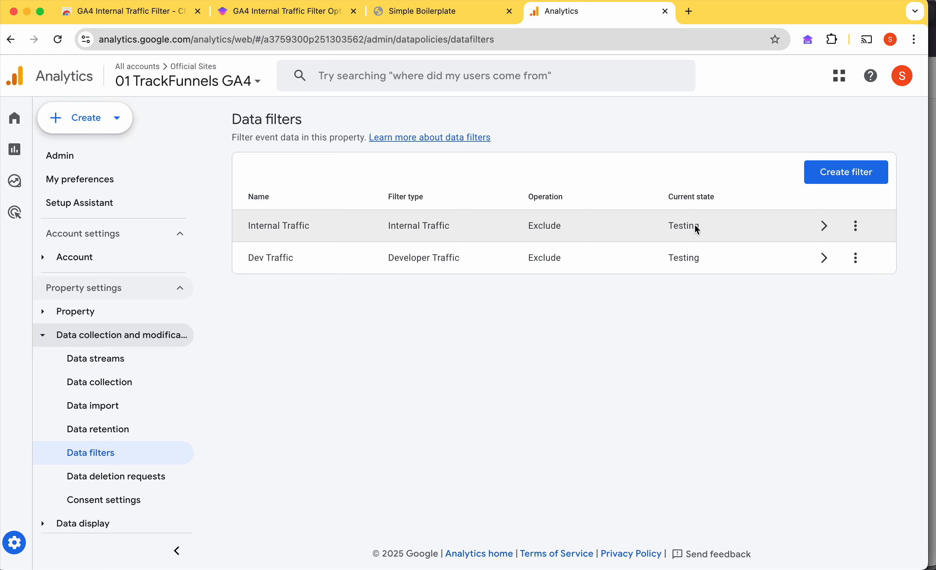
Step: Open the Internal Traffic data filter and examine its parameter value and filter state options
left_click(824, 226)
scroll(548, 341, "down", 3)
scroll(550, 347, "down", 3)
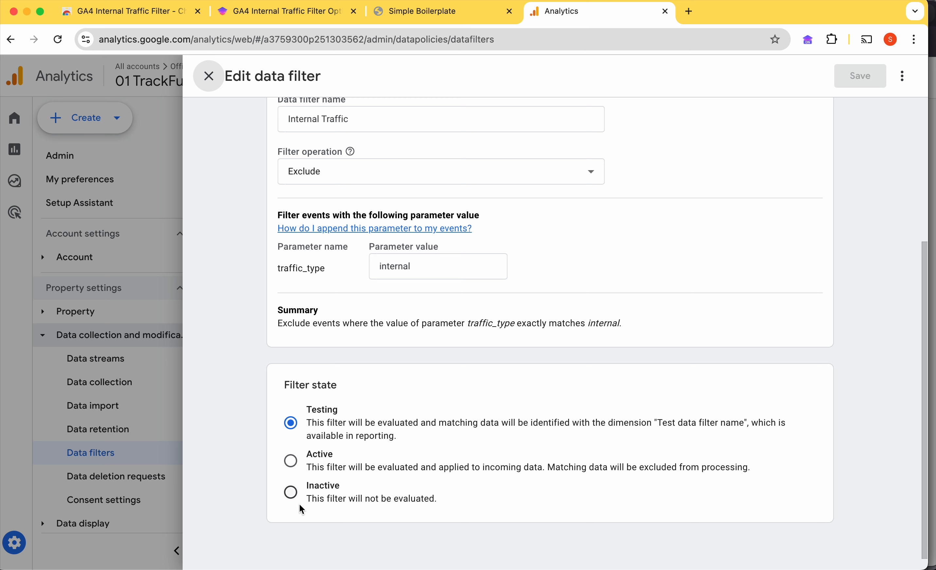
Step: Try the Active state for the Internal Traffic filter, switch it back to Testing, and close the filter without saving
left_click(291, 462)
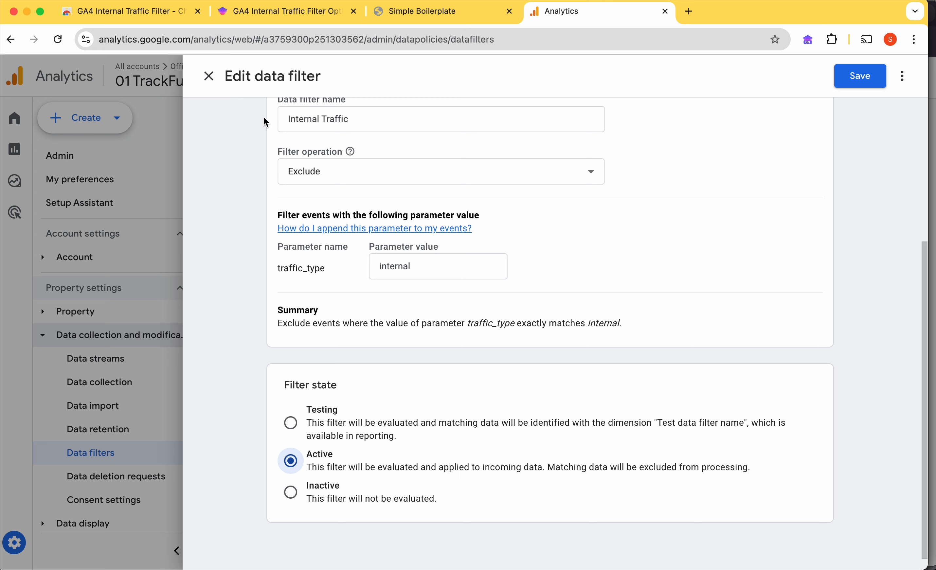
left_click(291, 422)
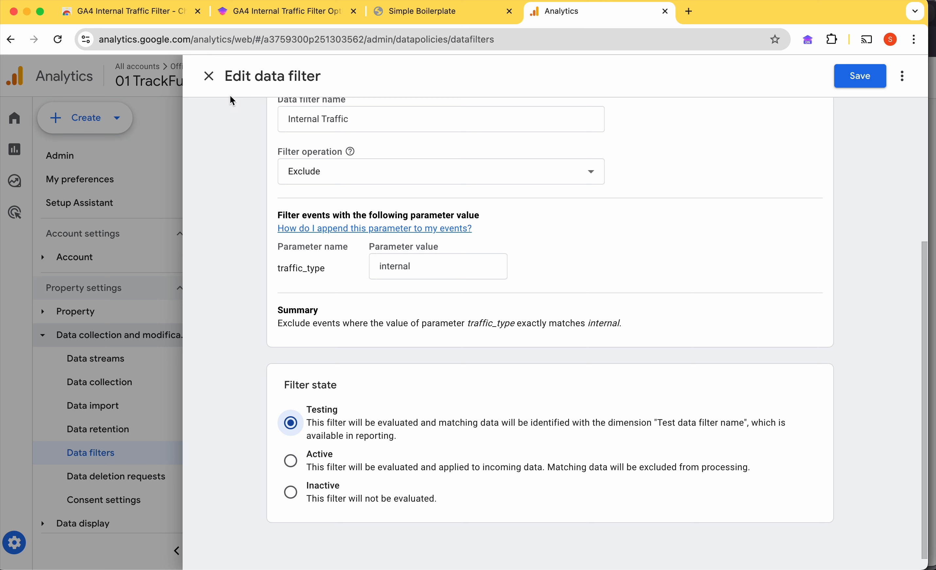
left_click(209, 75)
Step: Switch to the GA4 Internal Traffic Filter options page and examine its About (Technical Summary) section
left_click(293, 20)
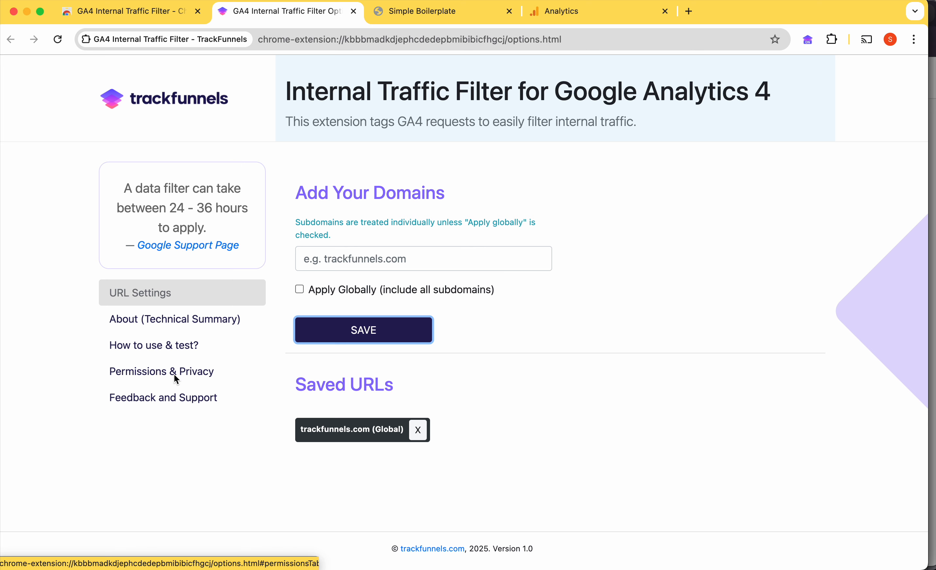
left_click(176, 324)
scroll(465, 396, "down", 2)
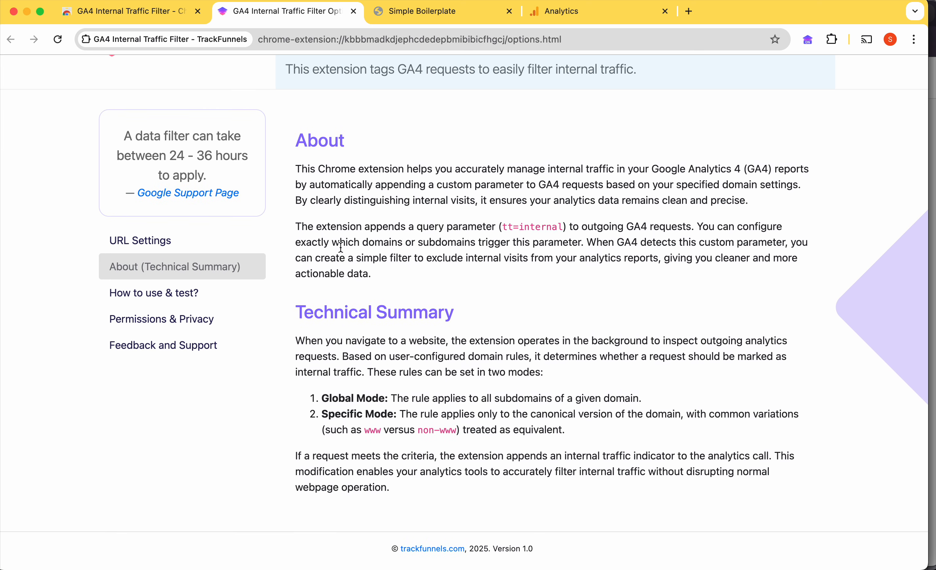
Step: Read through the extension's How to use & test? instructions and open the Feedback and Support section
left_click(203, 292)
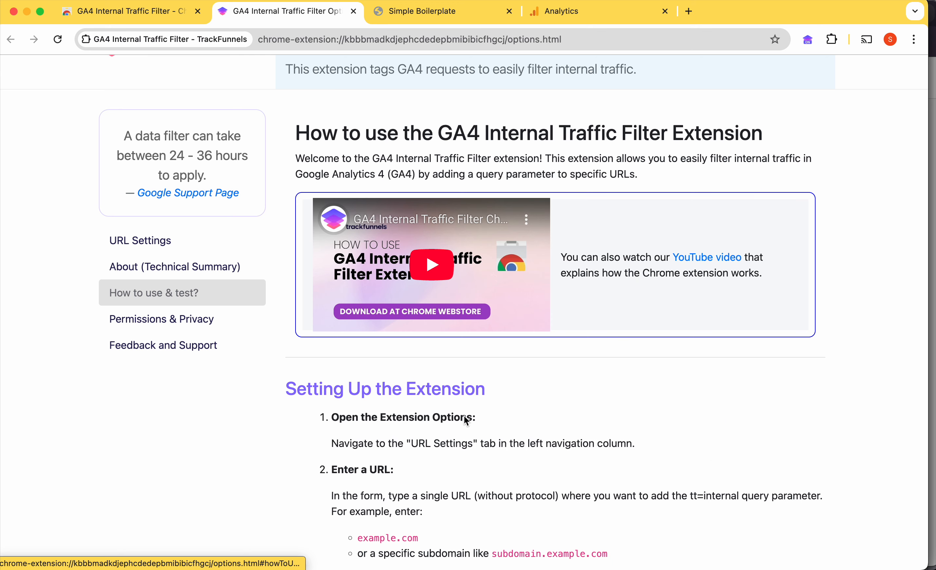
scroll(465, 418, "down", 4)
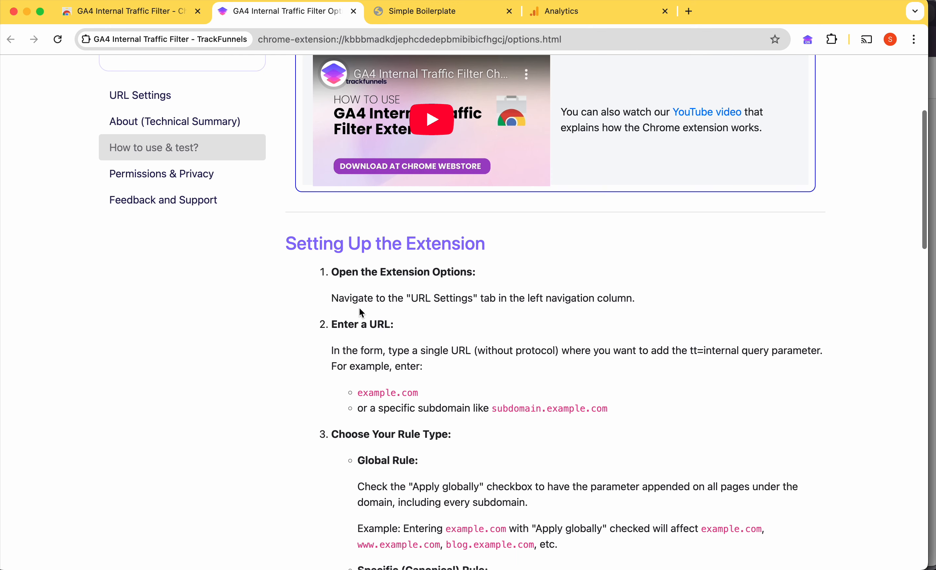
scroll(453, 432, "down", 9)
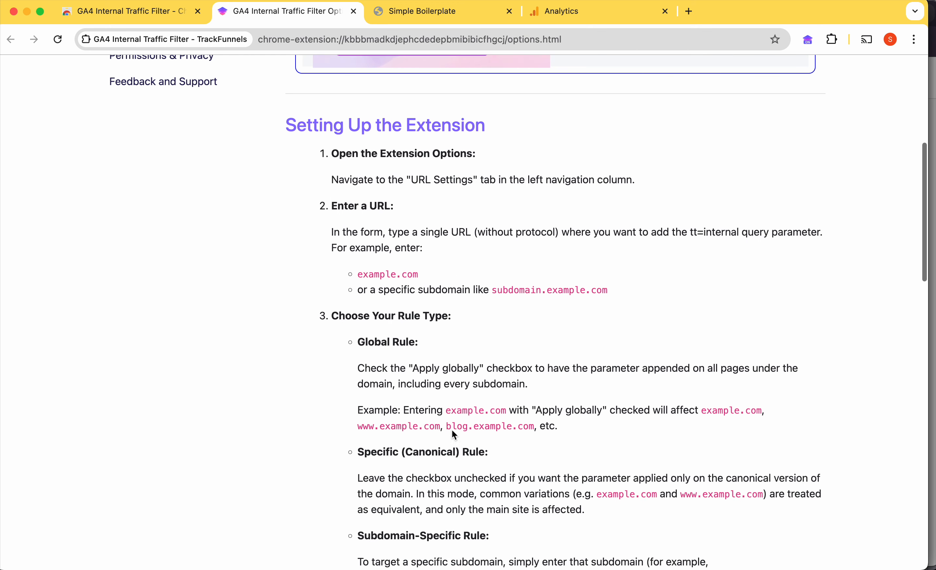
scroll(452, 430, "down", 5)
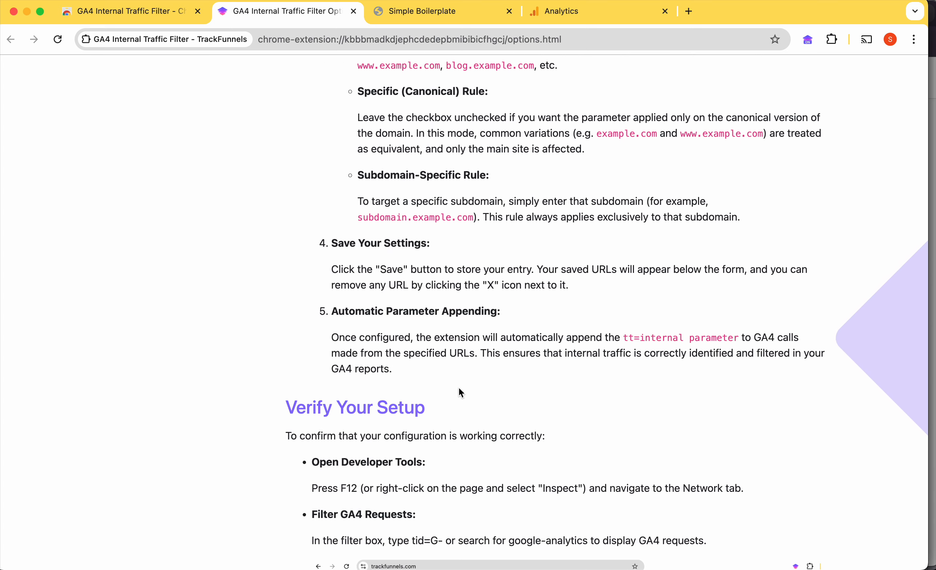
scroll(458, 399, "up", 18)
scroll(458, 402, "up", 1)
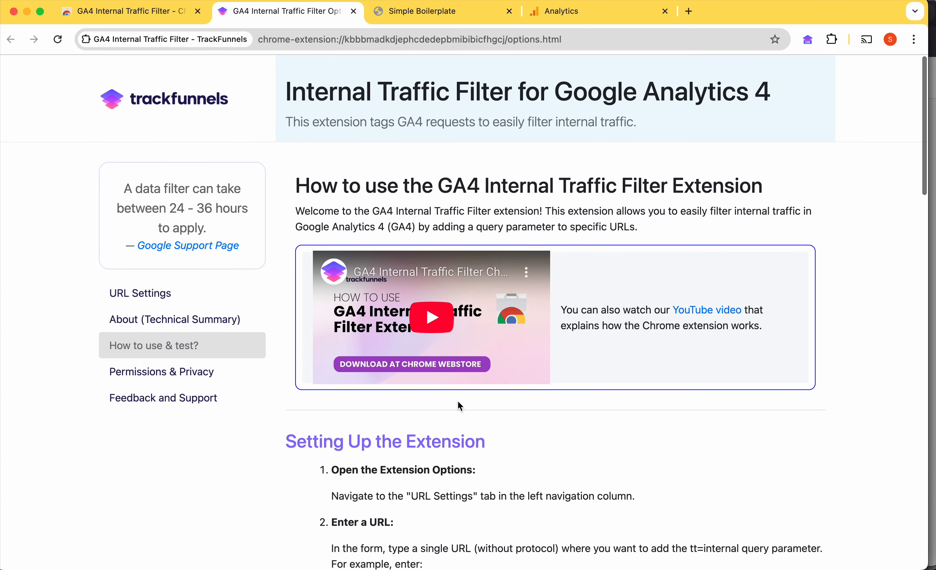
left_click(191, 400)
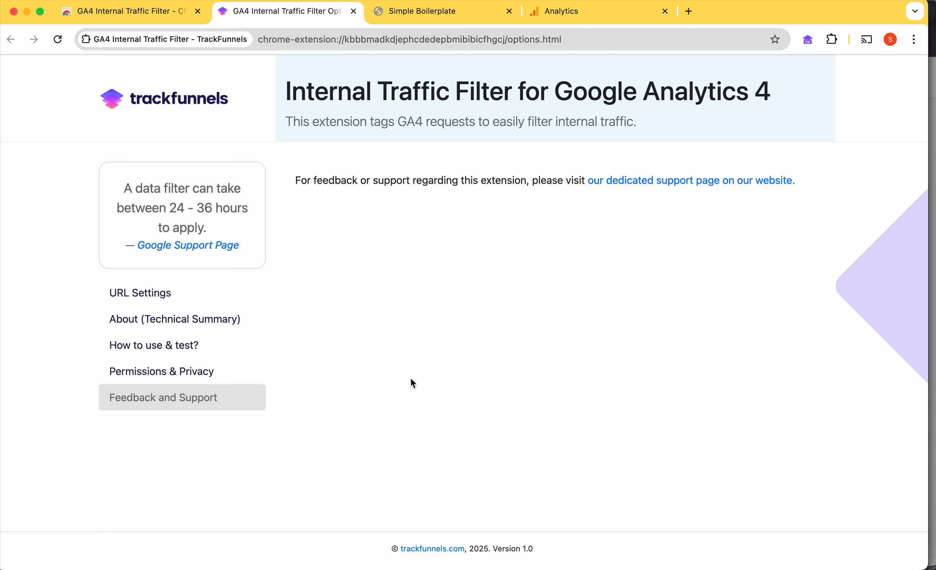